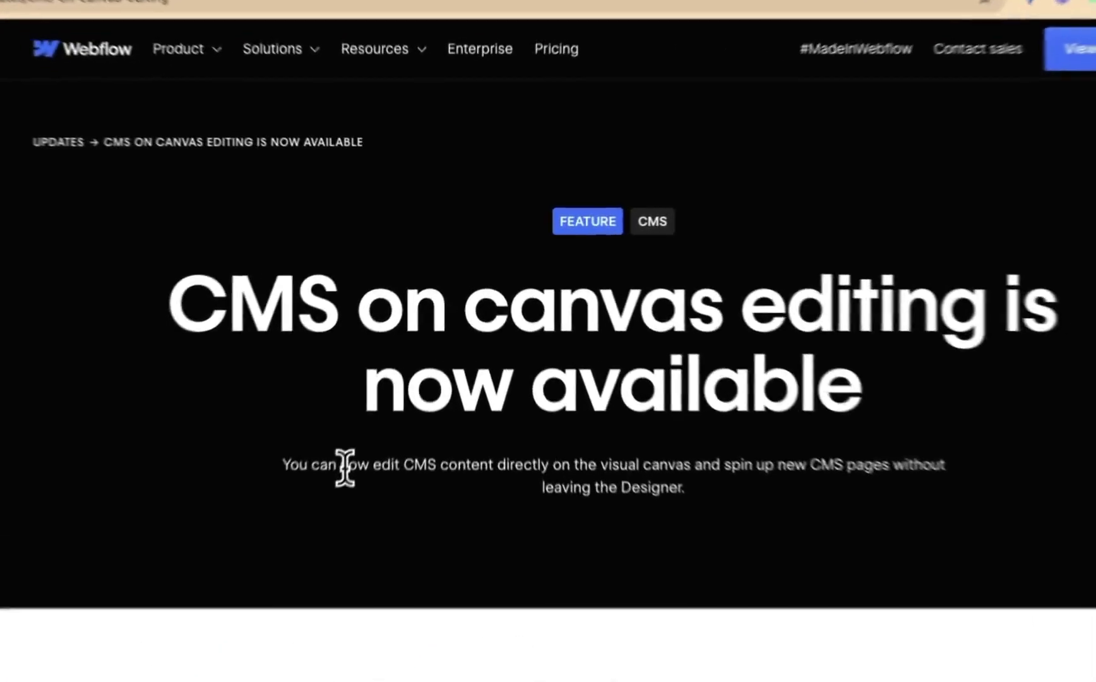
# - Highlight key phrases like 'visual canvas' in the announcement, then switch to the Webflow Things Designer tab
pyautogui.moveTo(402, 362); pyautogui.dragTo(535, 360)
pyautogui.moveTo(614, 498); pyautogui.dragTo(723, 499)
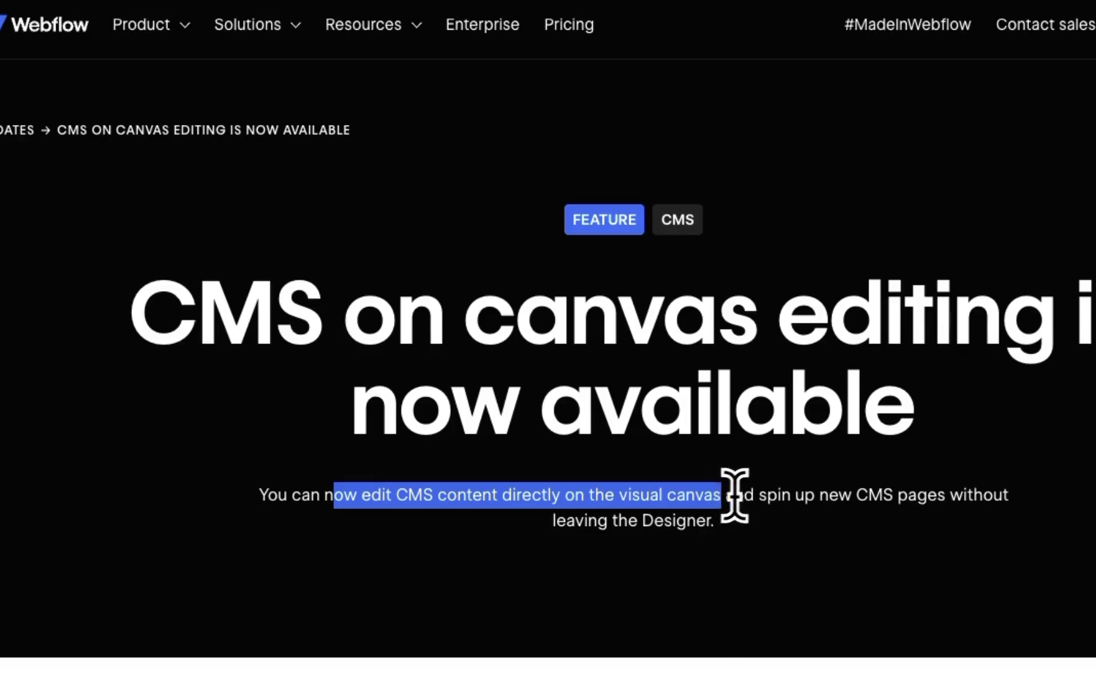
pyautogui.click(761, 497)
pyautogui.moveTo(761, 497); pyautogui.dragTo(774, 514)
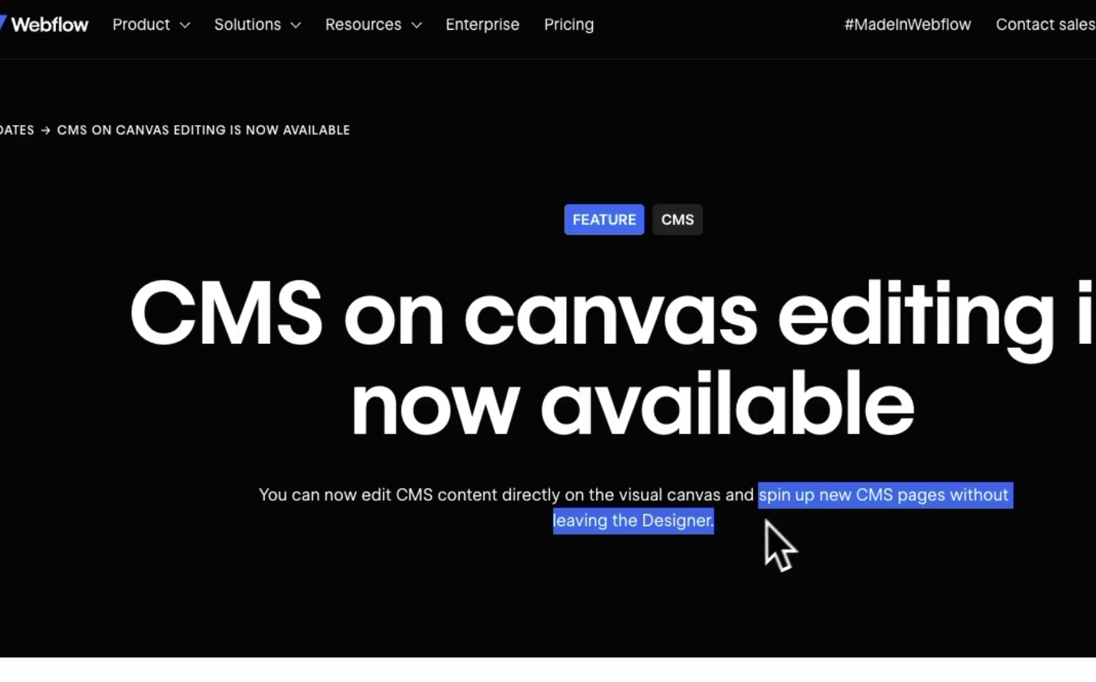
pyautogui.click(763, 521)
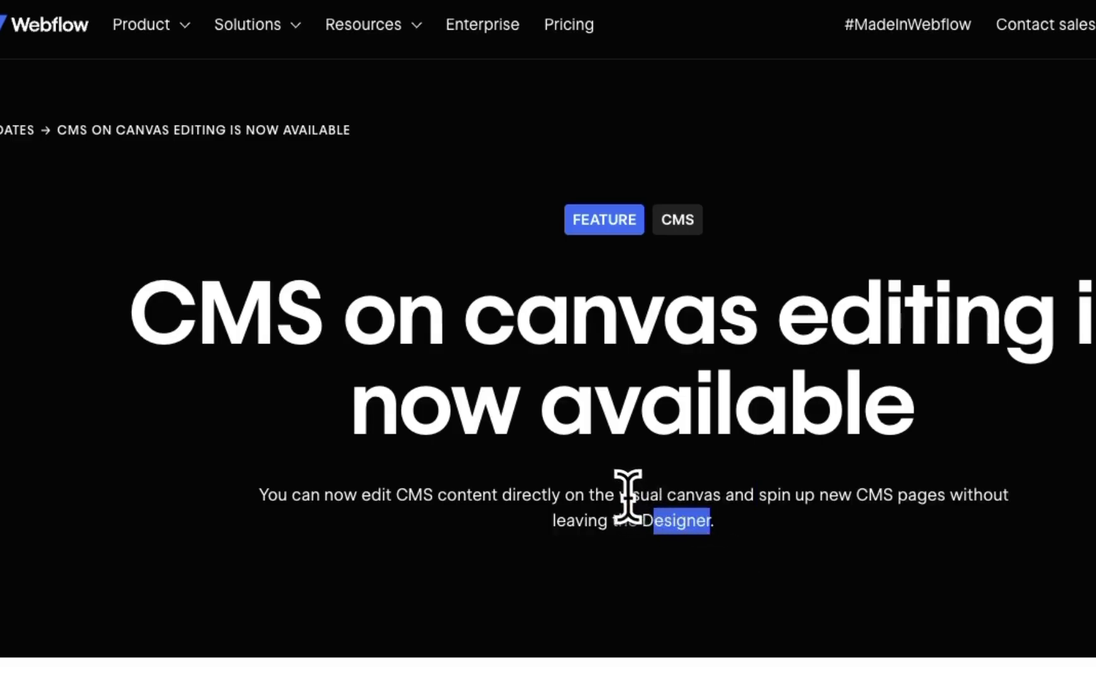
pyautogui.moveTo(620, 495); pyautogui.dragTo(690, 505)
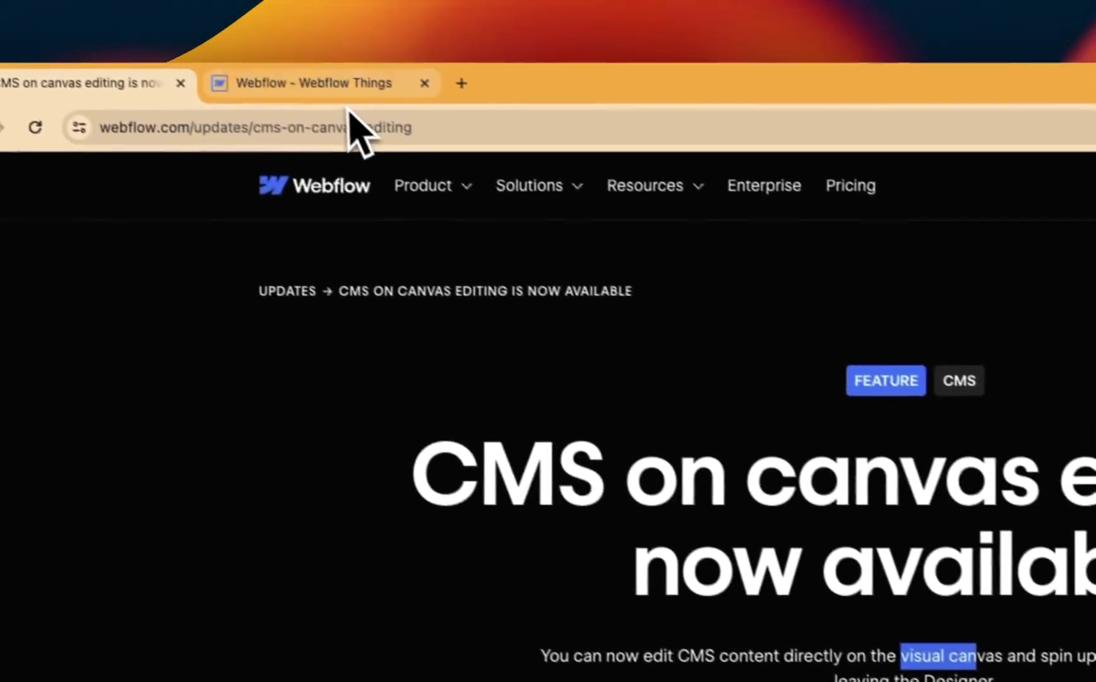
pyautogui.click(357, 89)
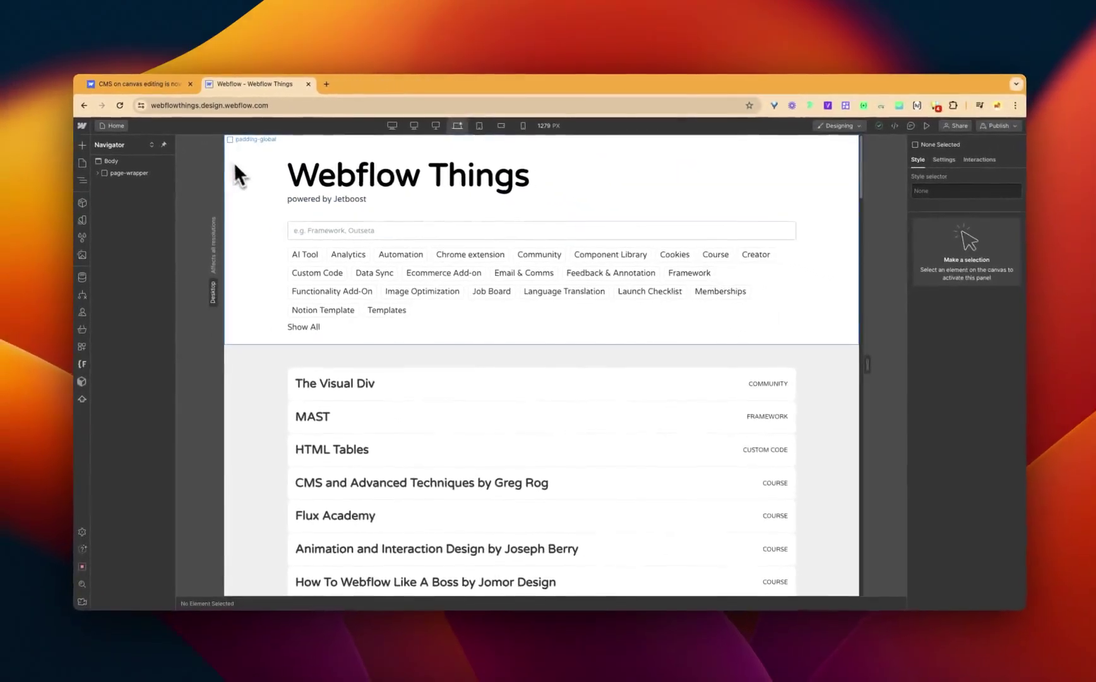
pyautogui.click(277, 222)
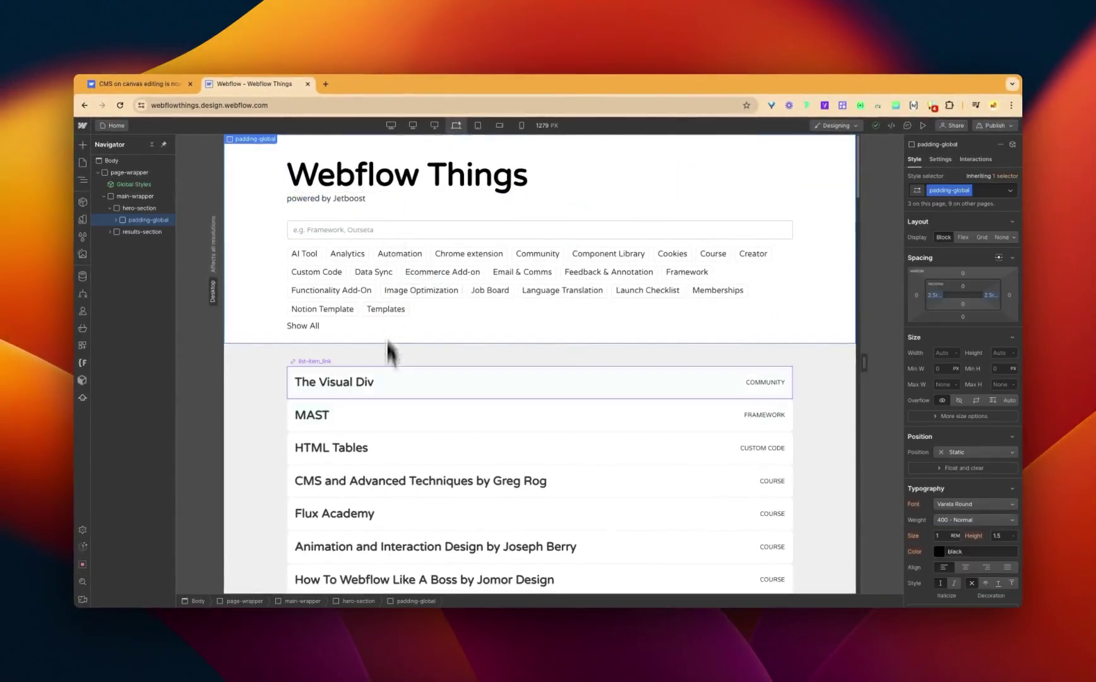
pyautogui.scroll(-5, 382, 392)
pyautogui.scroll(-20, 379, 393)
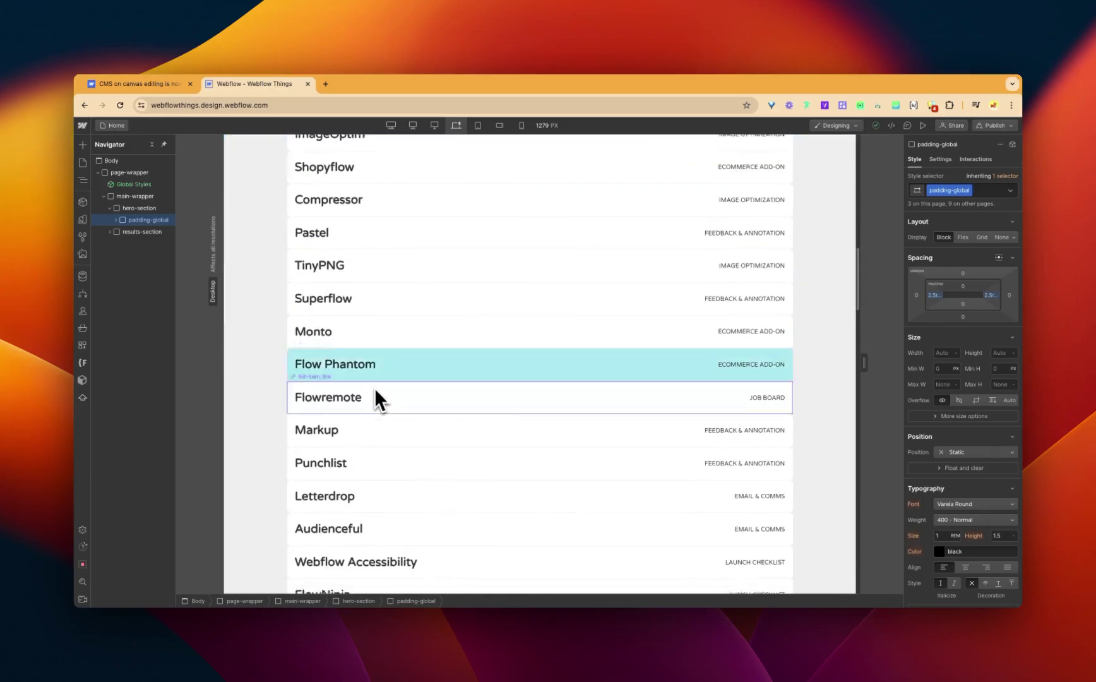
pyautogui.scroll(20, 374, 392)
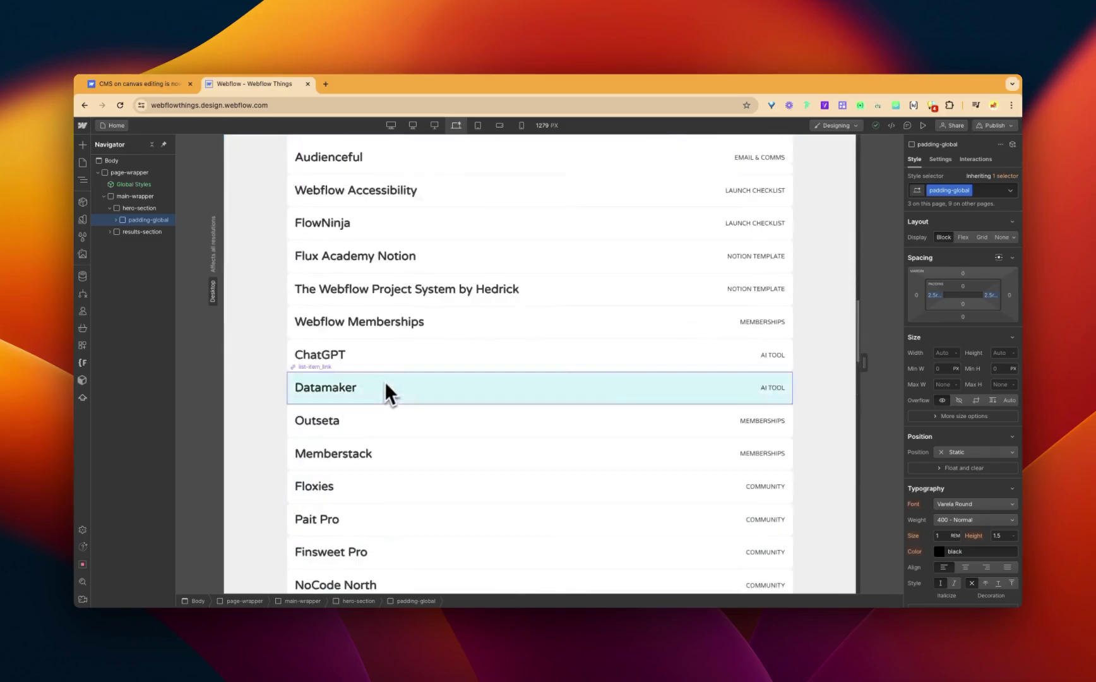
pyautogui.scroll(3, 373, 363)
pyautogui.click(366, 357)
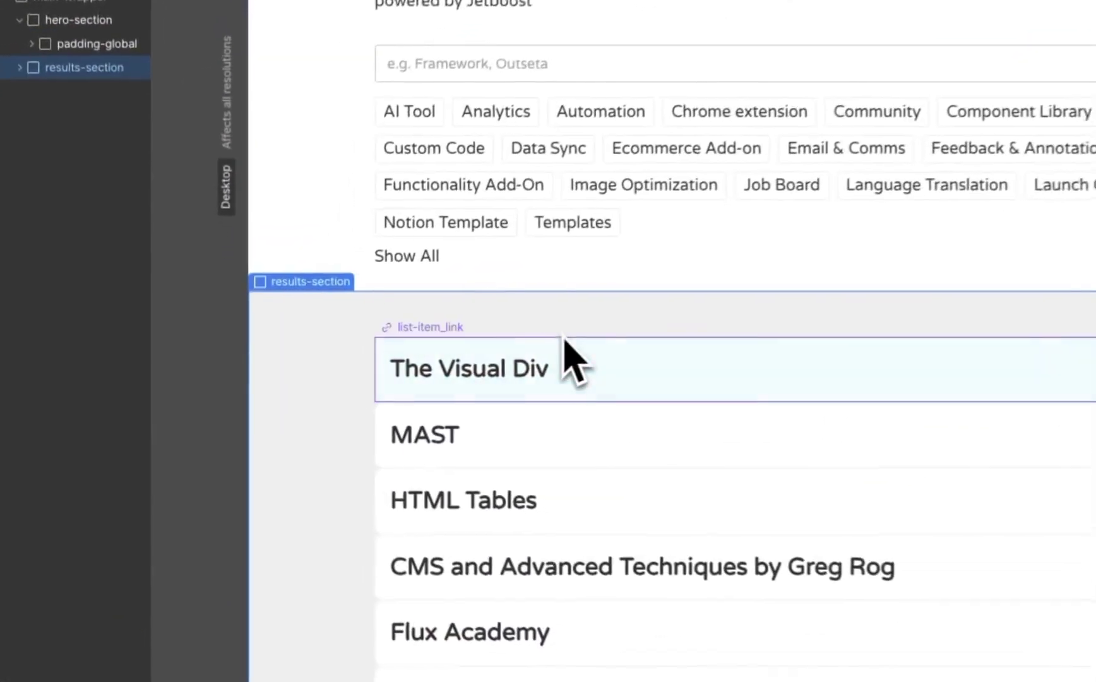
pyautogui.click(553, 360)
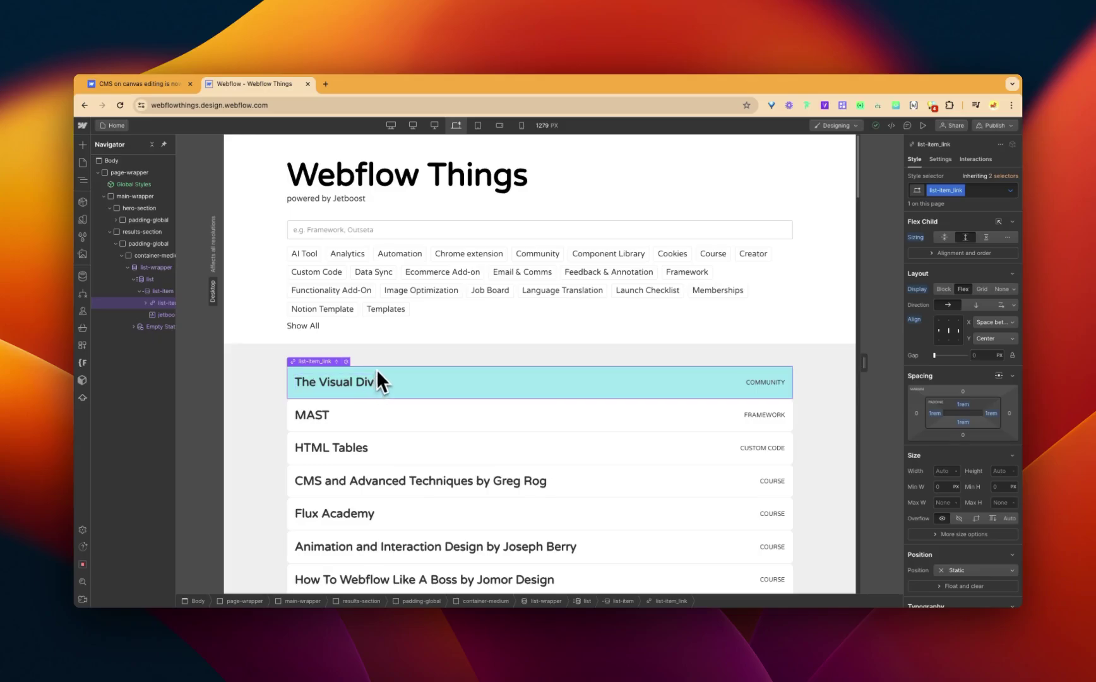
pyautogui.press('Escape')
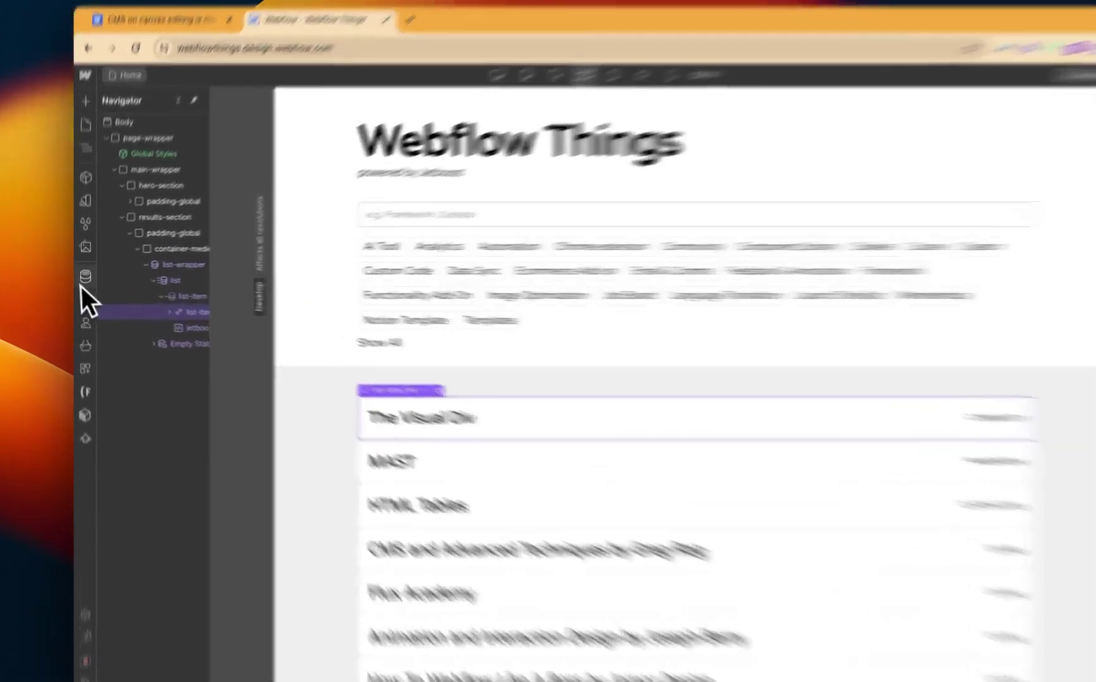
# - Open The Visual Div item in the Resources CMS collection
pyautogui.click(82, 276)
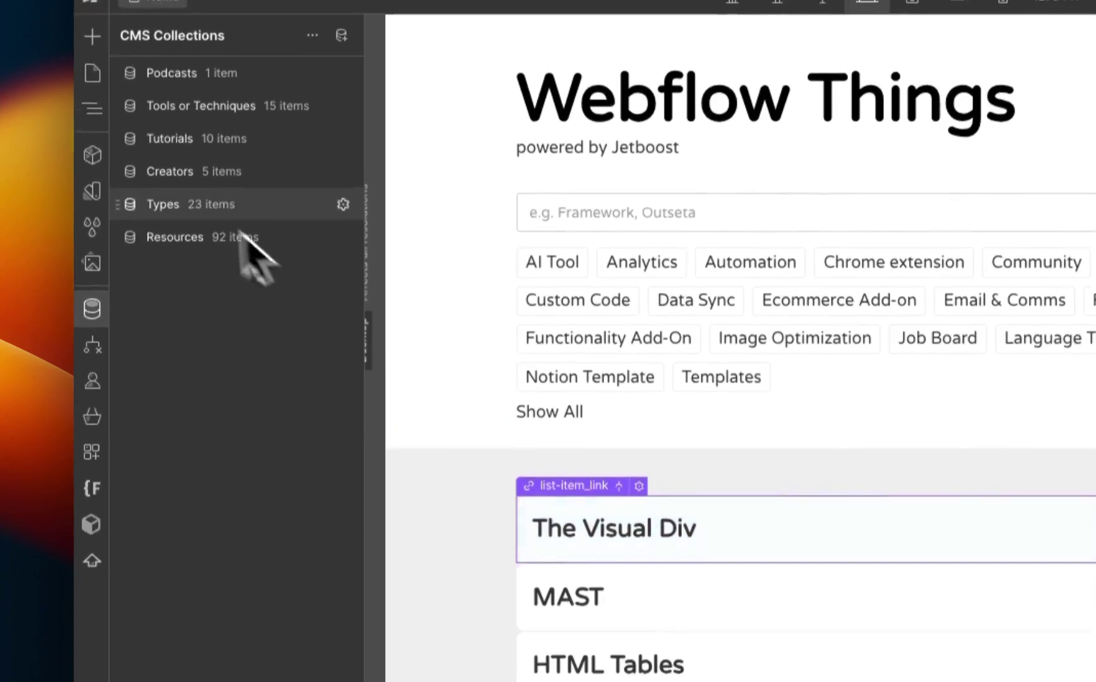
pyautogui.click(183, 256)
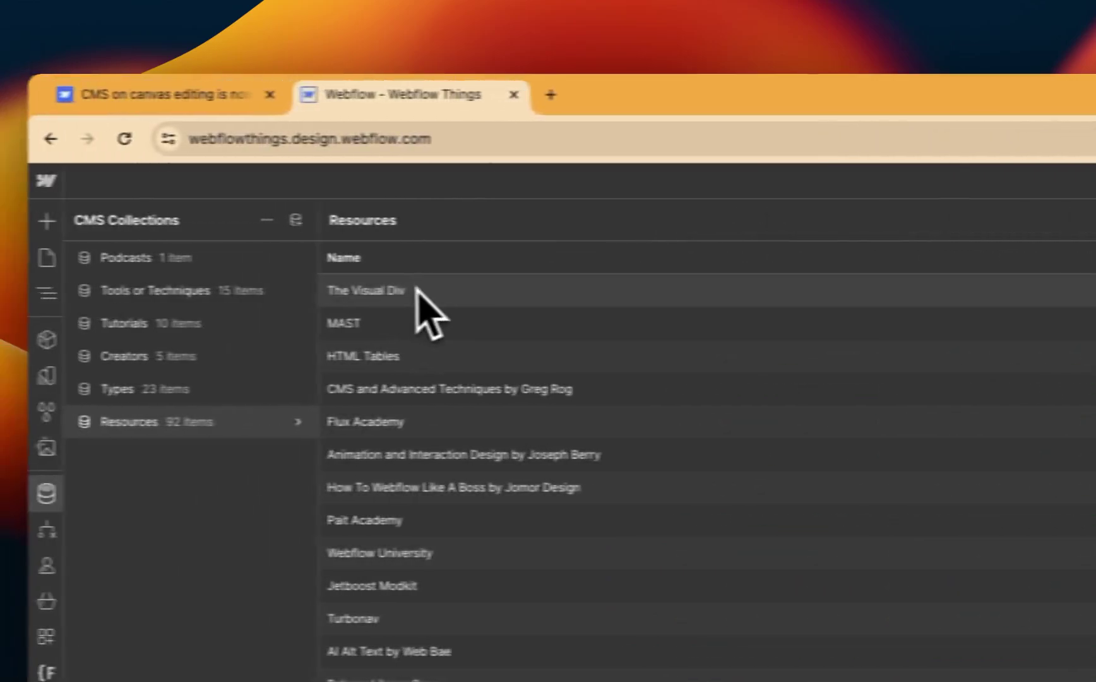
pyautogui.click(364, 295)
# - Rename it 'The MoFlow Guys Podcast', paste that name into the slug, and save
pyautogui.doubleClick(681, 329)
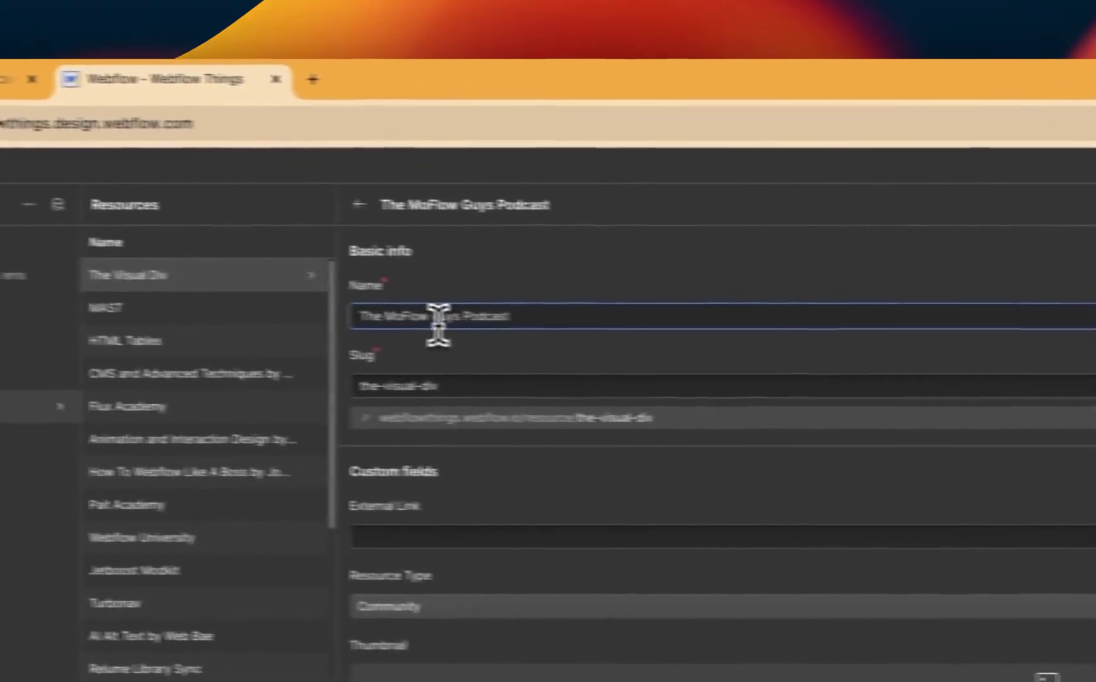
pyautogui.tripleClick(725, 331)
pyautogui.press('super+c')
pyautogui.click(722, 399)
pyautogui.press('super+a')
pyautogui.press('super+v')
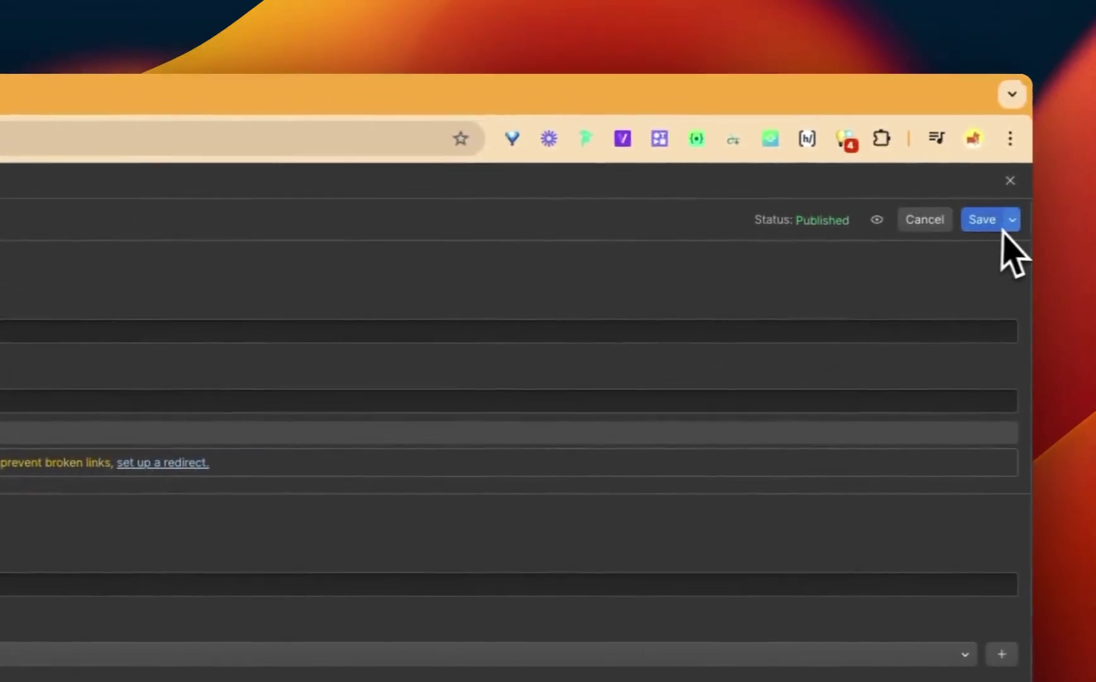
pyautogui.click(1009, 218)
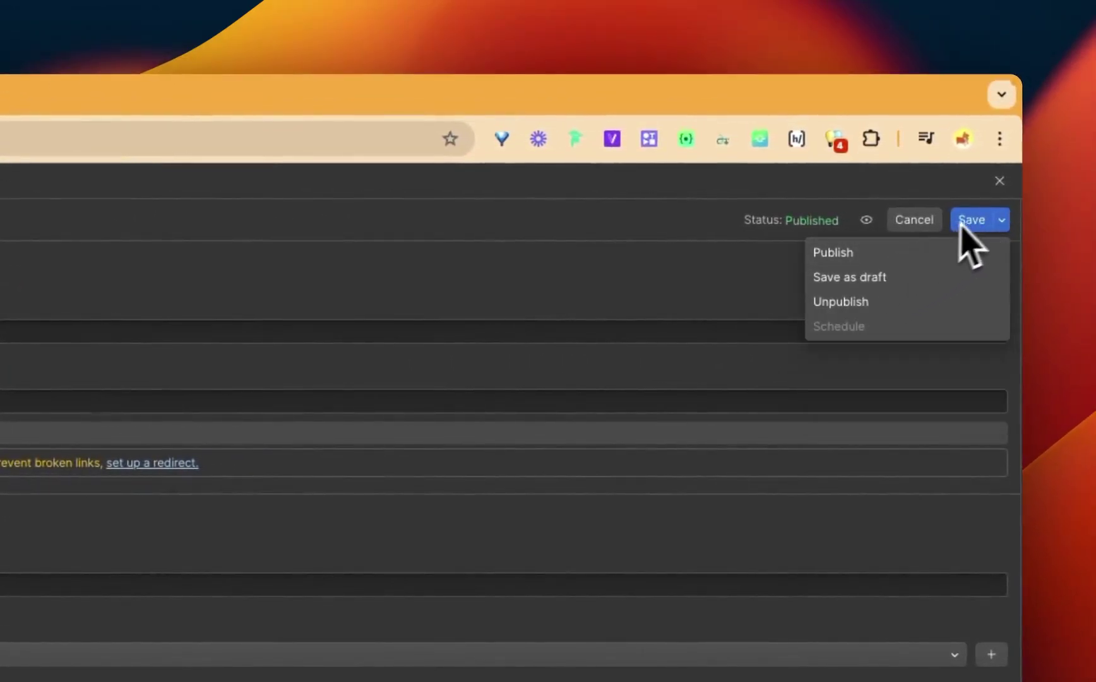
pyautogui.click(976, 222)
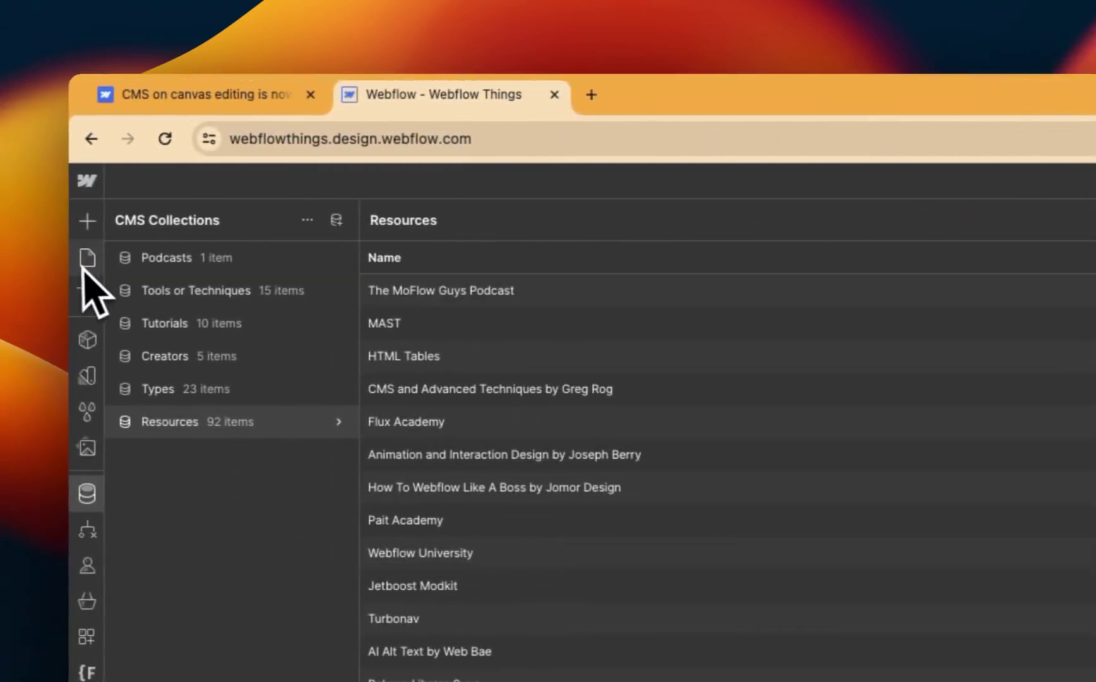
# - On the canvas, retitle the first list item heading 'The Visual Div'
pyautogui.click(47, 259)
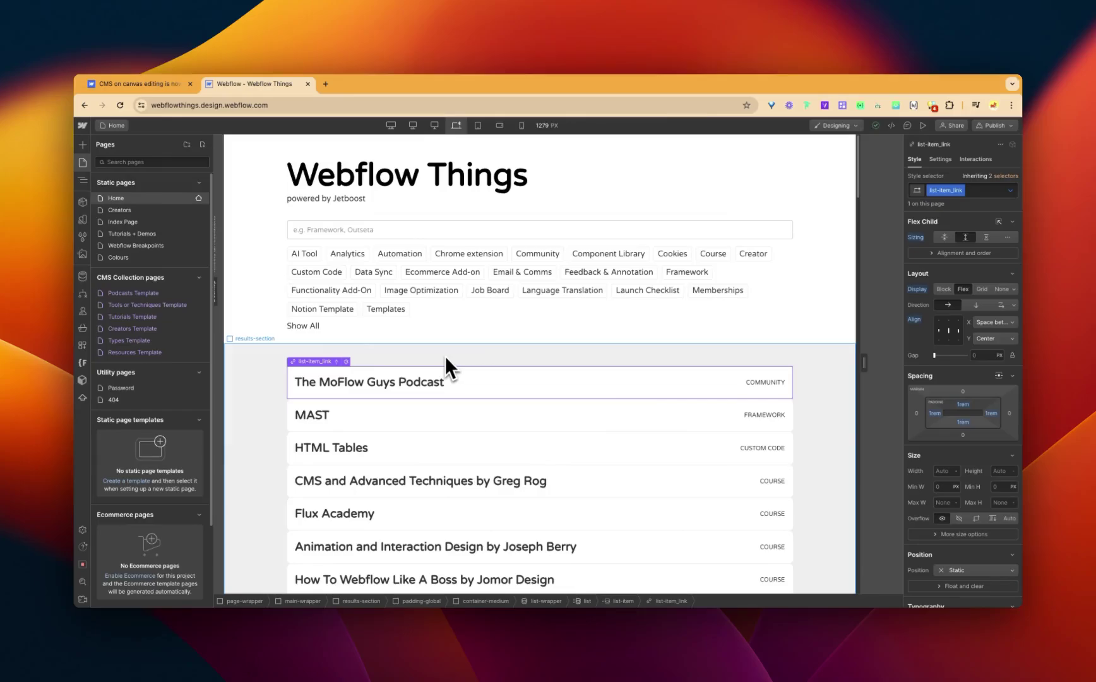
pyautogui.doubleClick(422, 379)
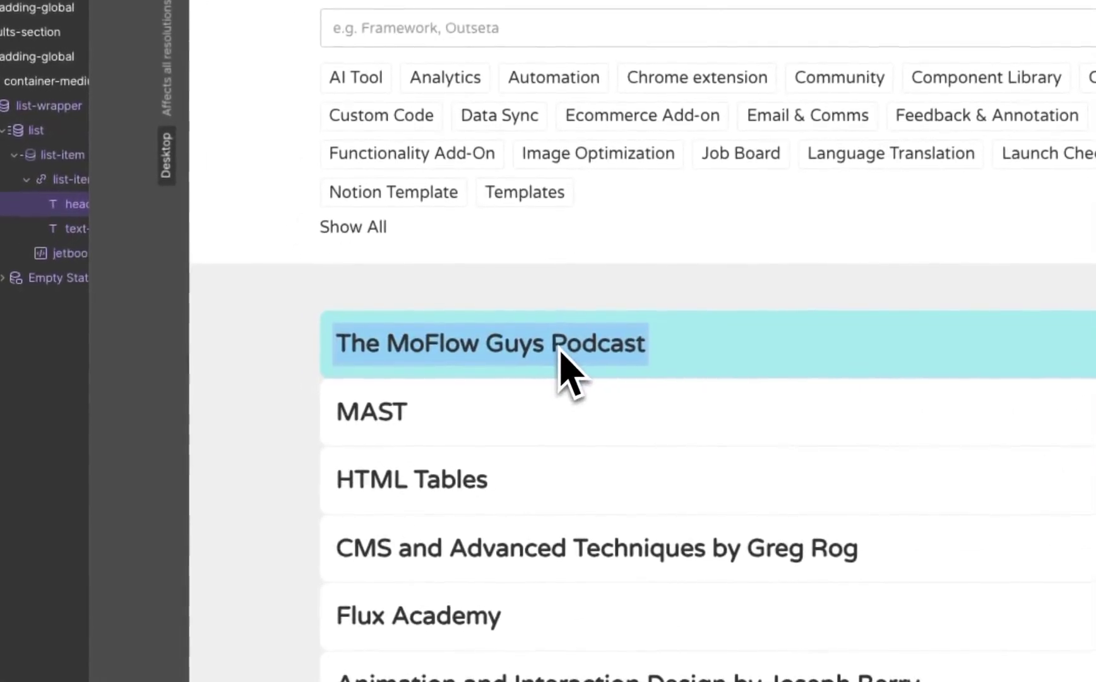
pyautogui.write('The Visual Div')
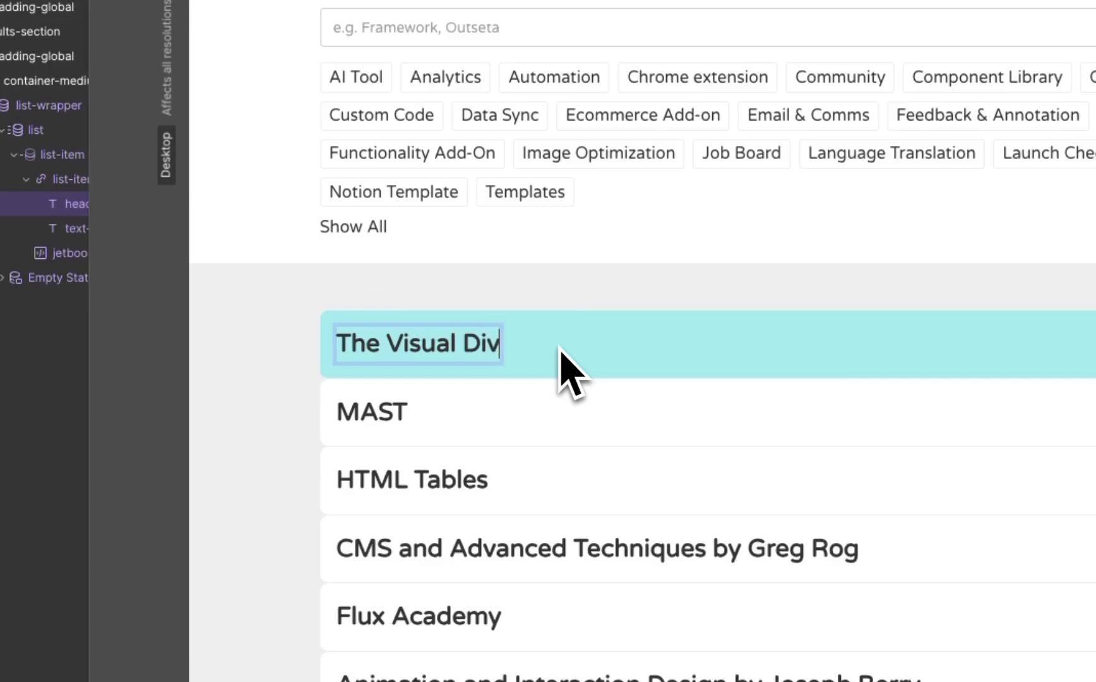
pyautogui.press('Escape')
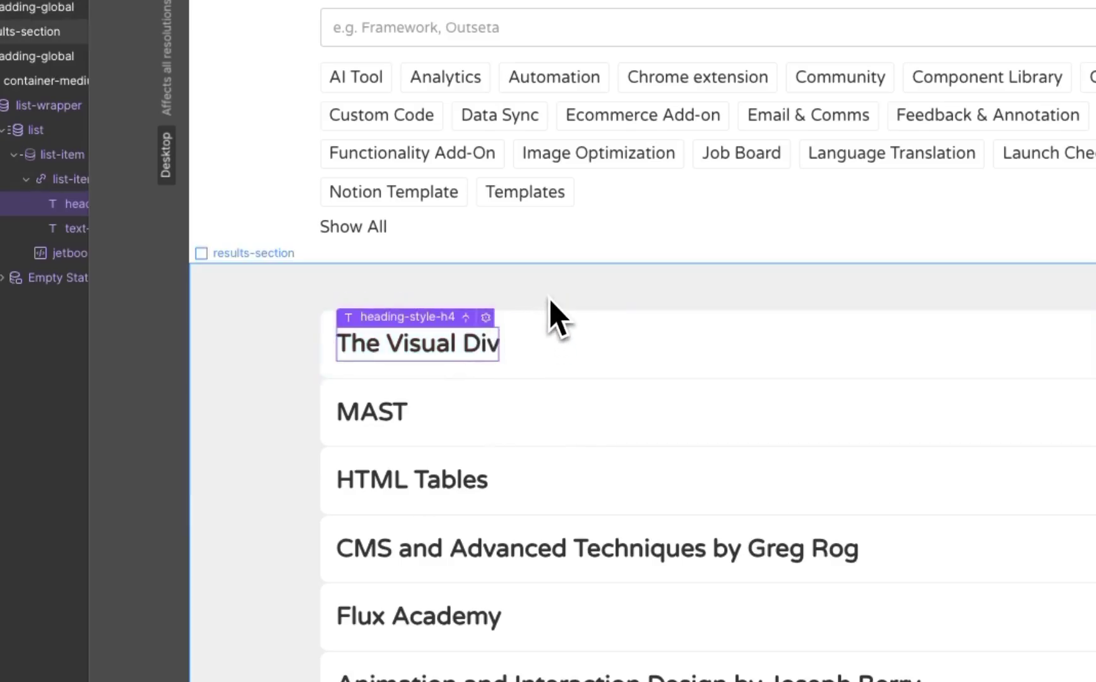
pyautogui.click(550, 301)
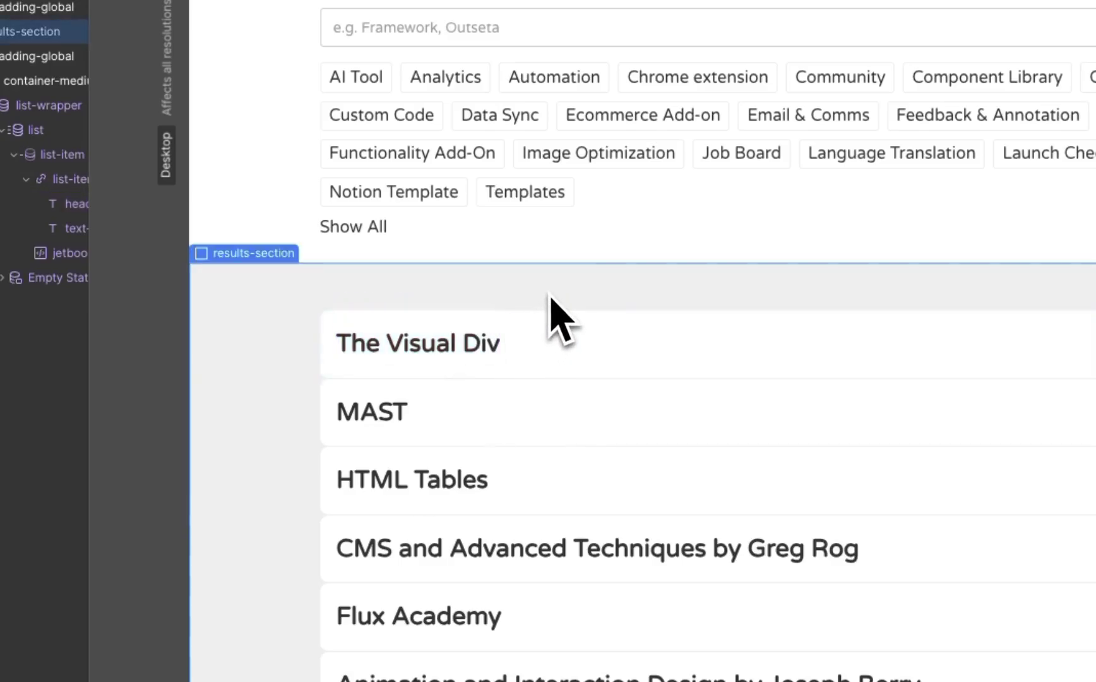
# - Open the heading's linked CMS item, set its slug to the-visual-div, and publish
pyautogui.click(476, 356)
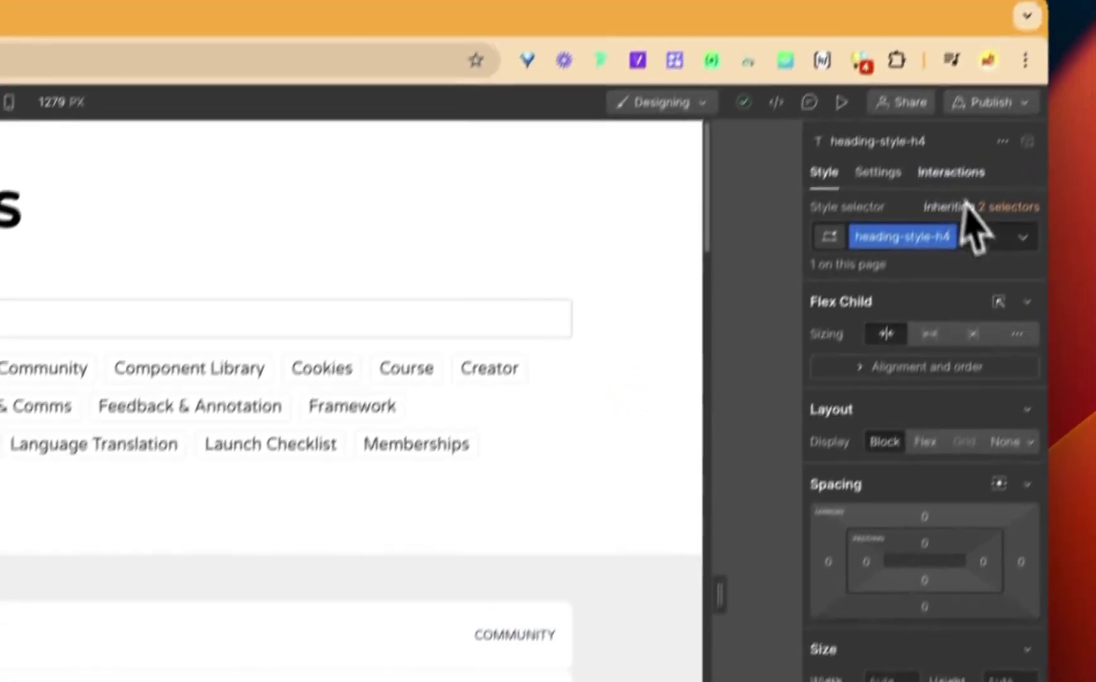
pyautogui.click(878, 171)
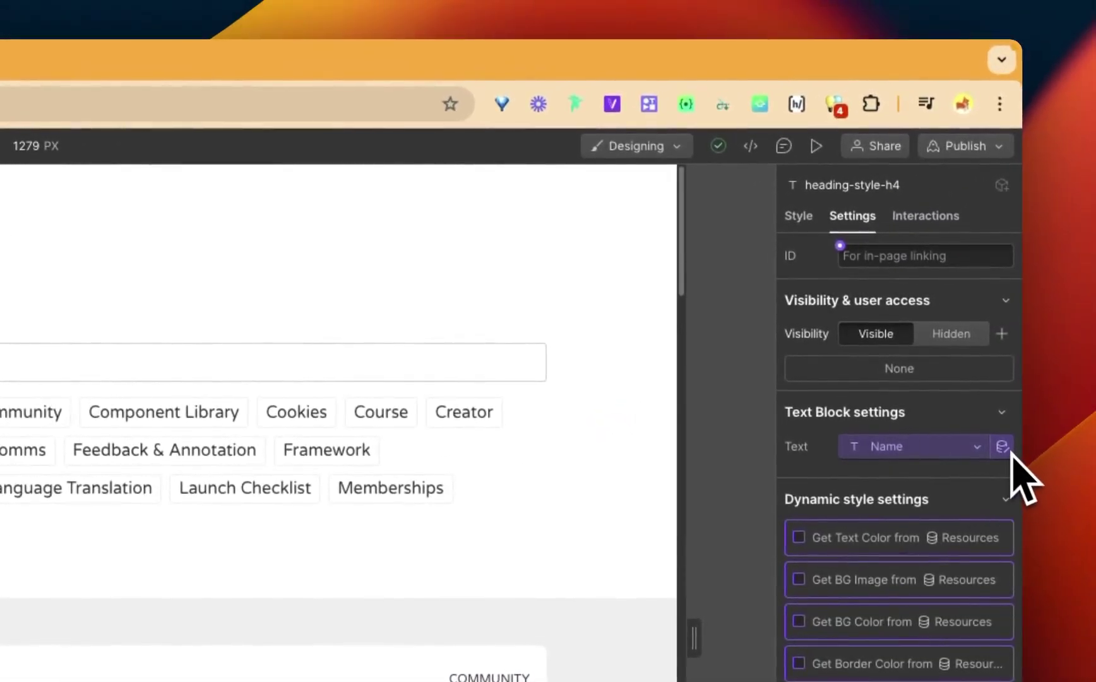
pyautogui.click(1002, 446)
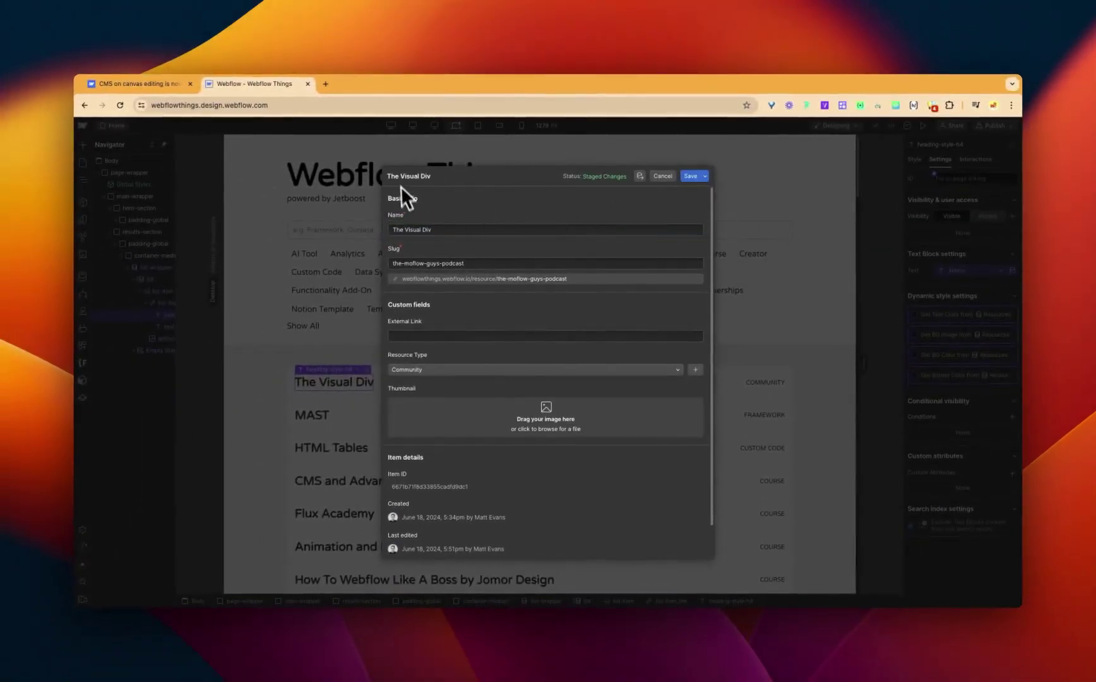
pyautogui.tripleClick(433, 231)
pyautogui.hotkey('ctrl', 'c')
pyautogui.click(444, 262)
pyautogui.hotkey('ctrl', 'v')
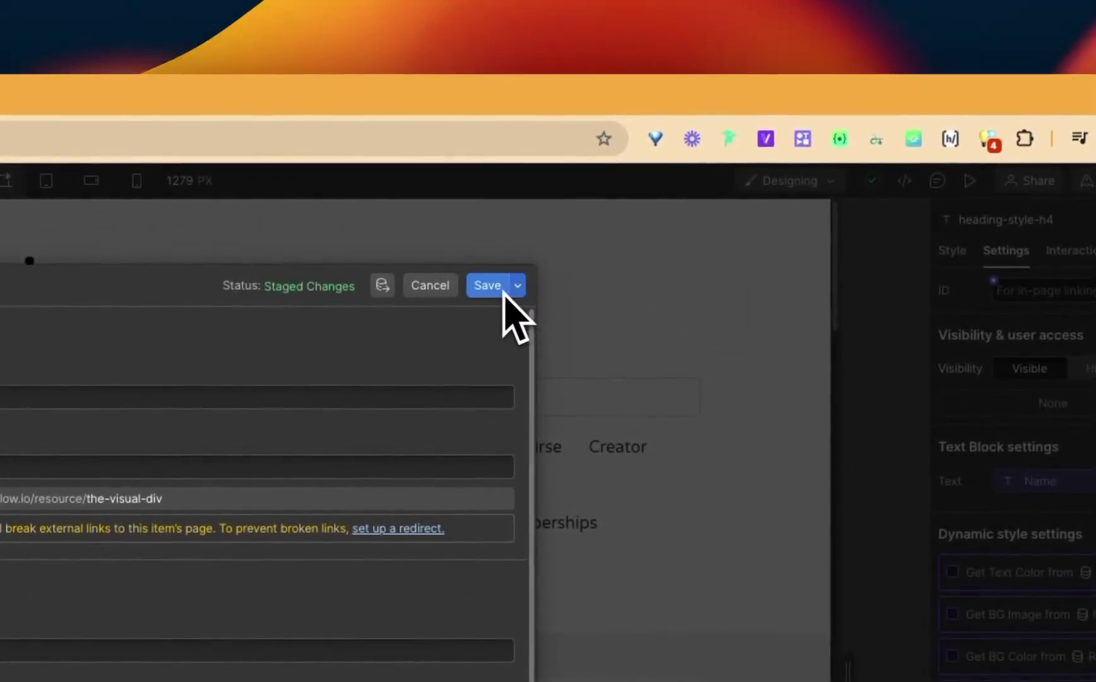
pyautogui.click(517, 289)
pyautogui.click(448, 322)
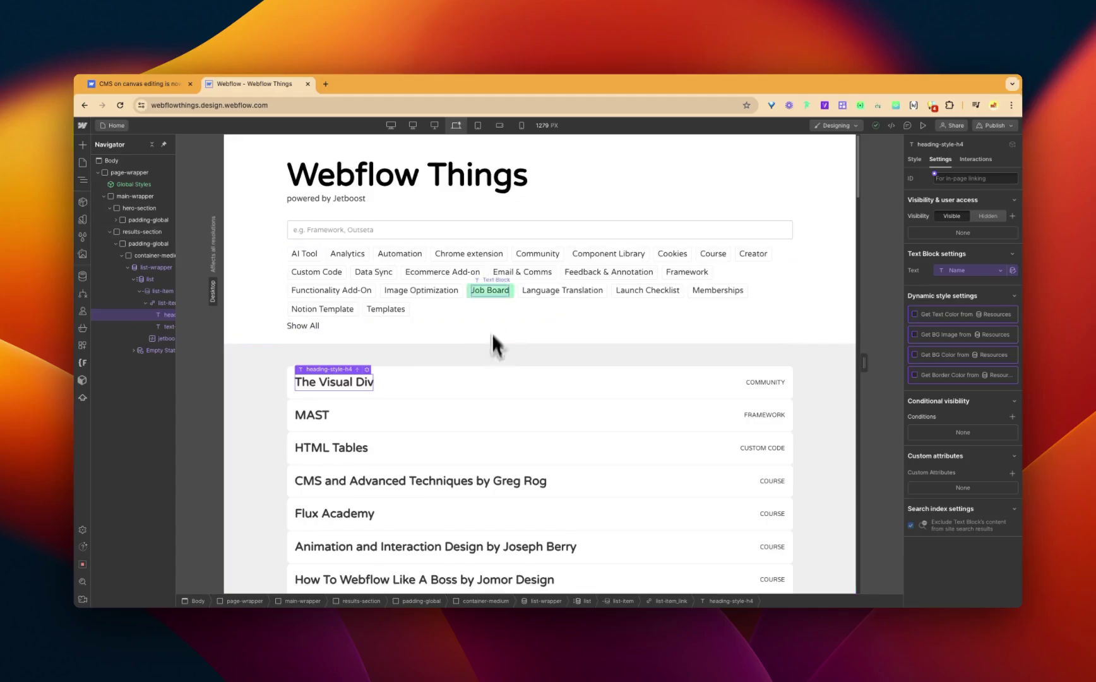
# - Open the Types collection's Community item through the Community tag's Name binding
pyautogui.click(519, 253)
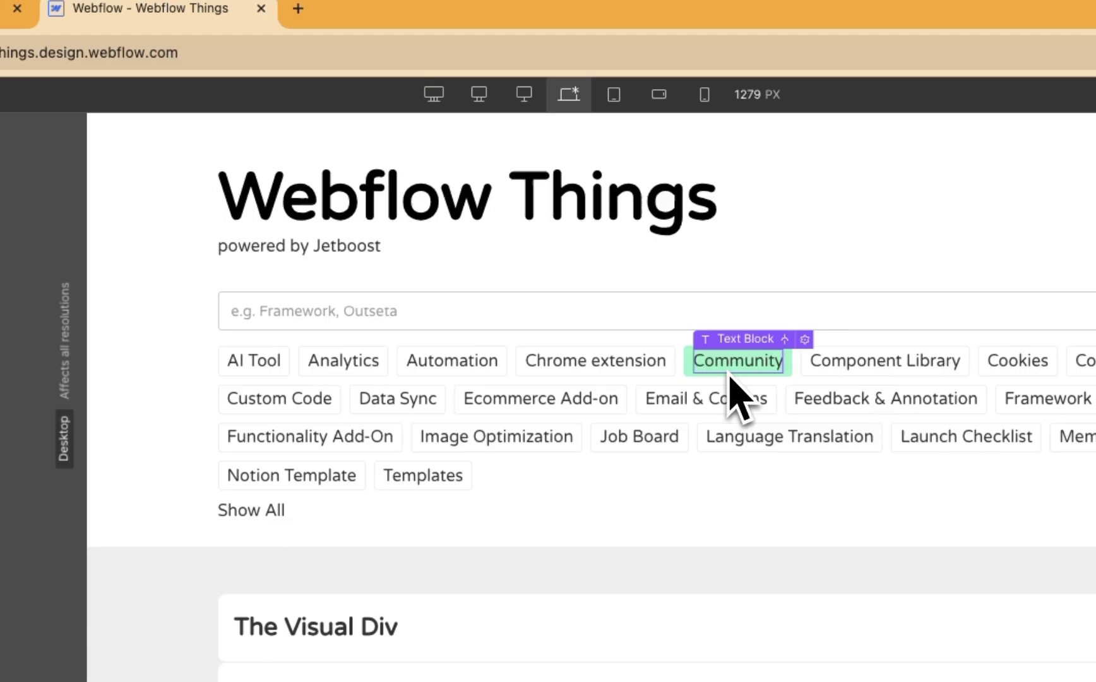
pyautogui.click(680, 362)
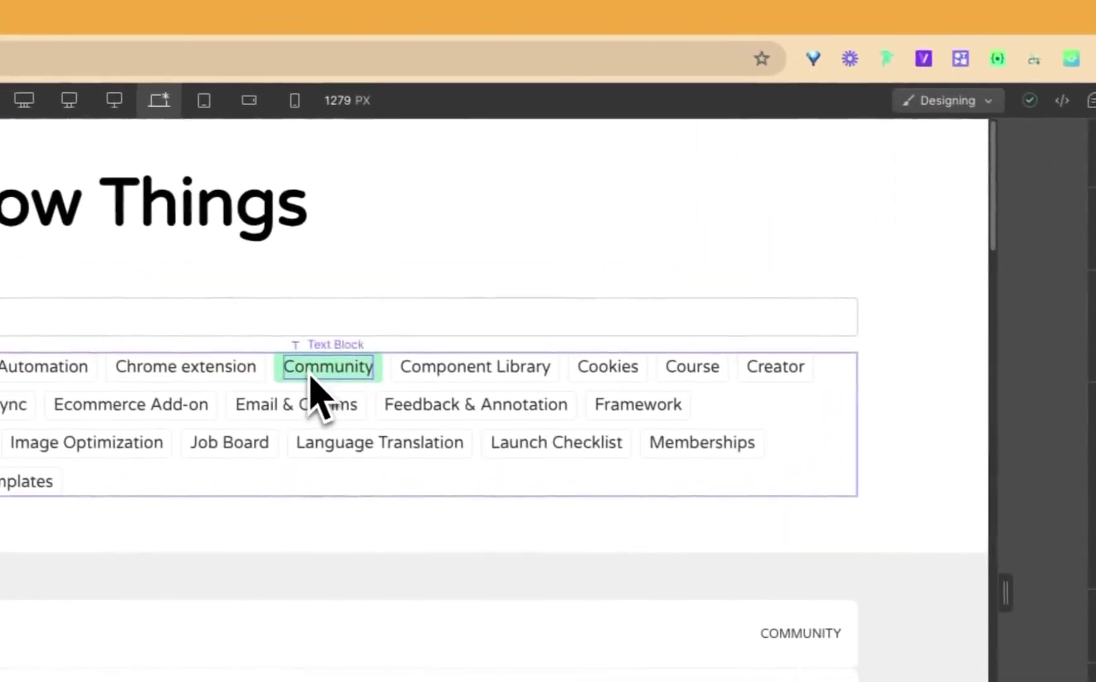
pyautogui.click(240, 358)
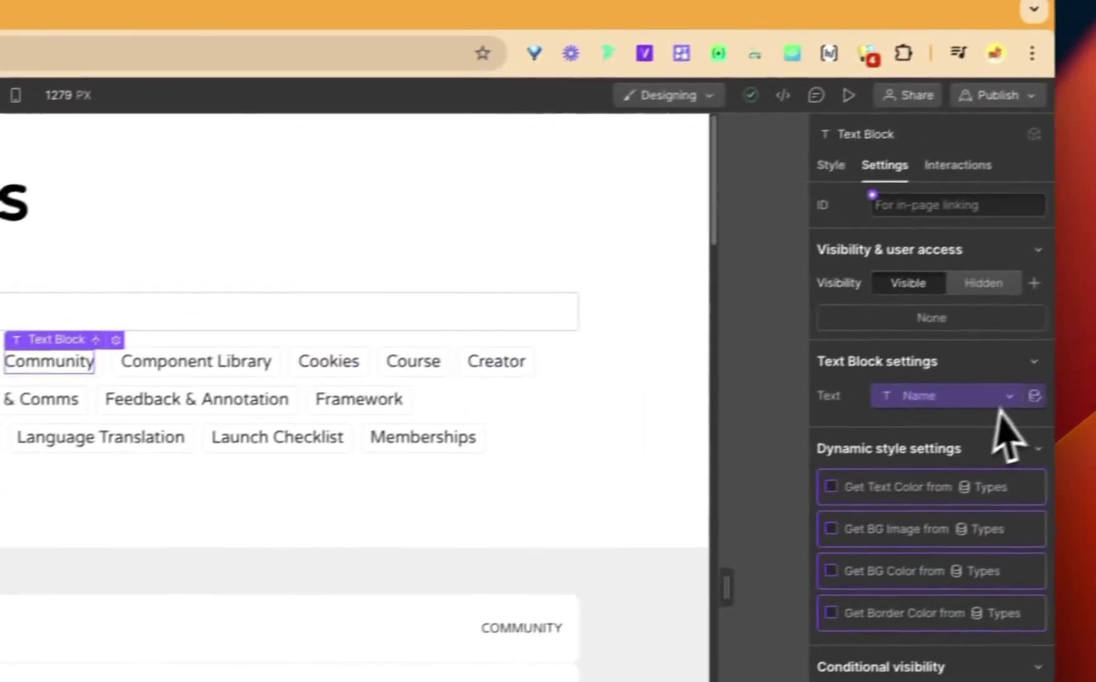
pyautogui.click(1034, 396)
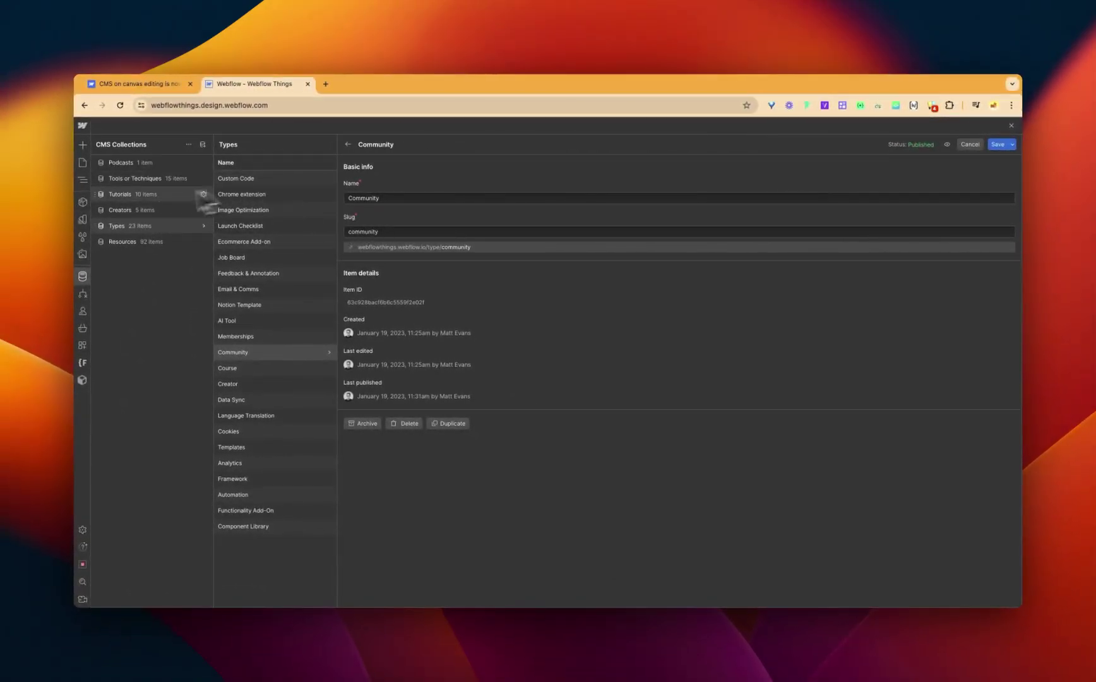
# - Select The Visual Div row on the canvas and open its CMS item
pyautogui.click(85, 164)
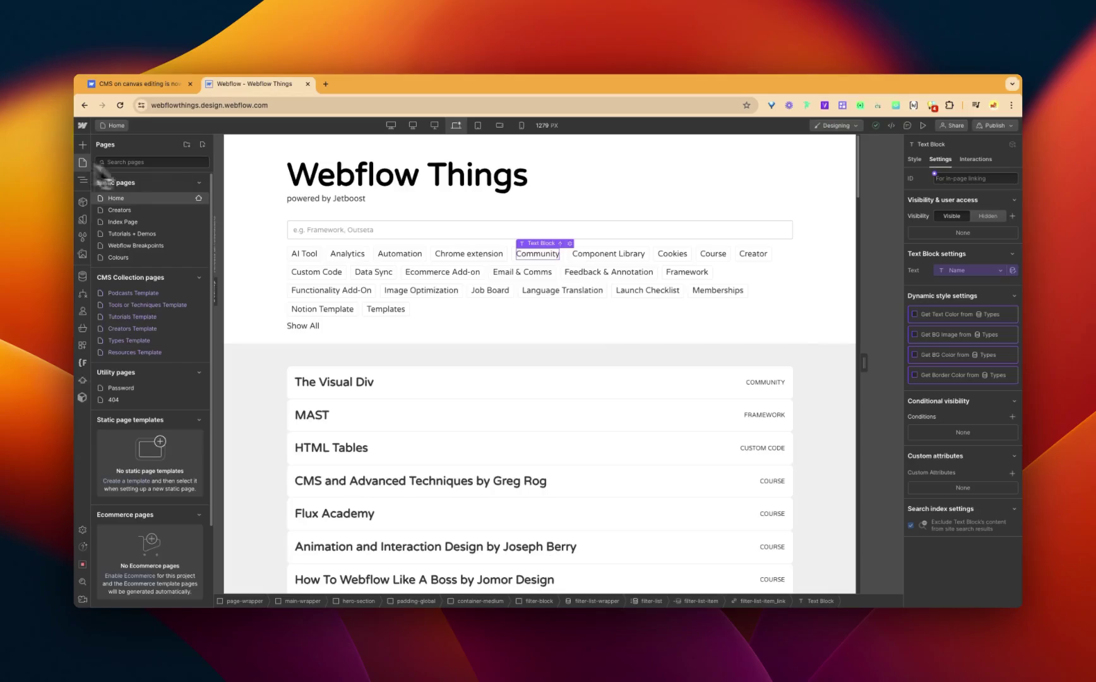
pyautogui.click(445, 378)
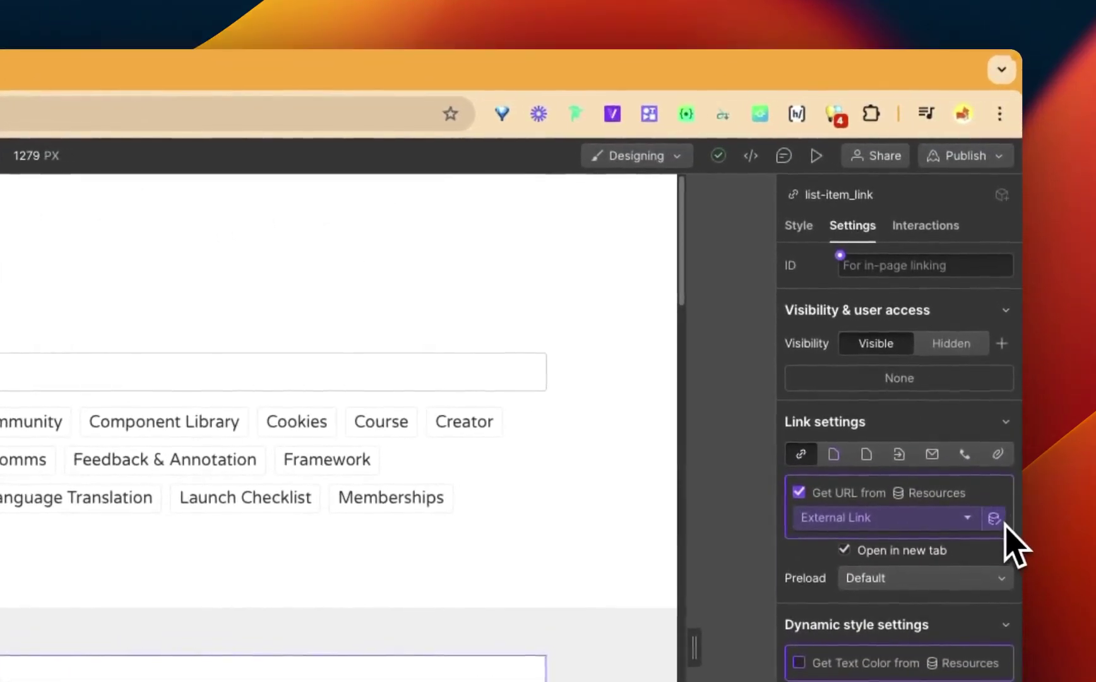
pyautogui.click(1002, 526)
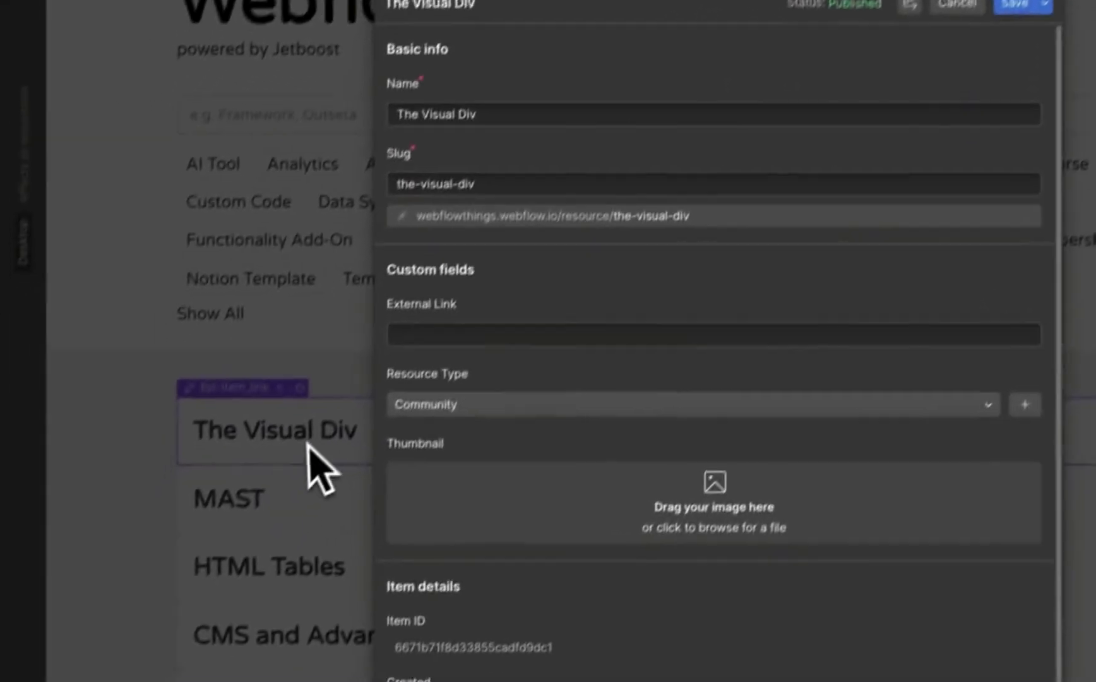
# - Change its Resource Type from Community to AI Tool, then cancel the editor unsaved
pyautogui.click(533, 402)
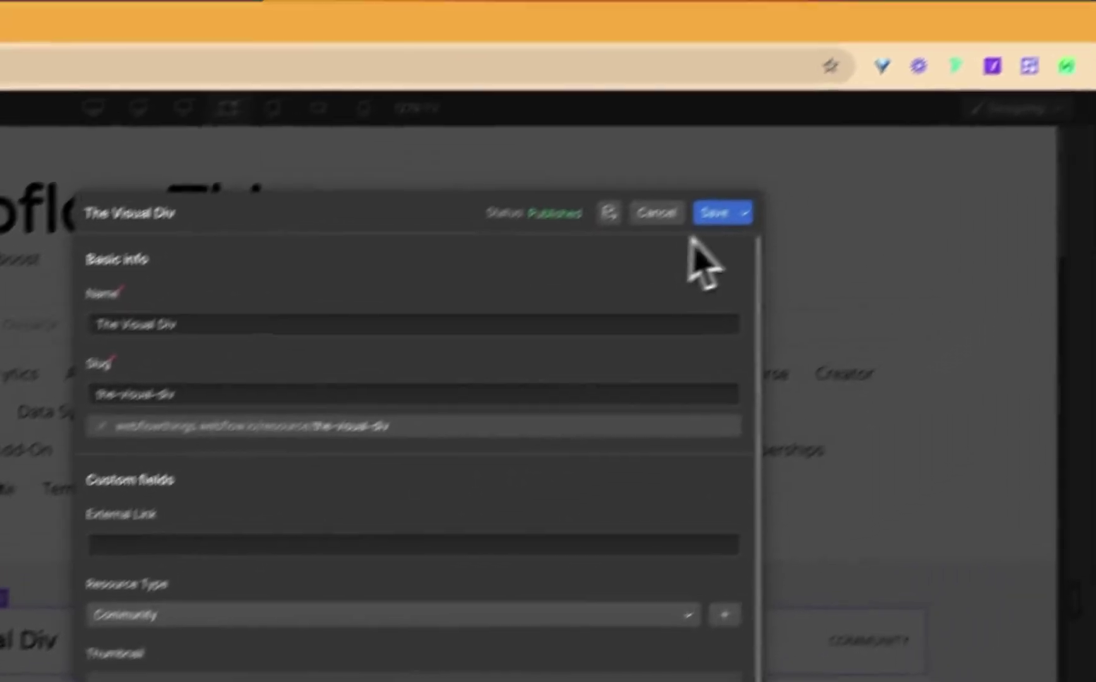
pyautogui.click(714, 212)
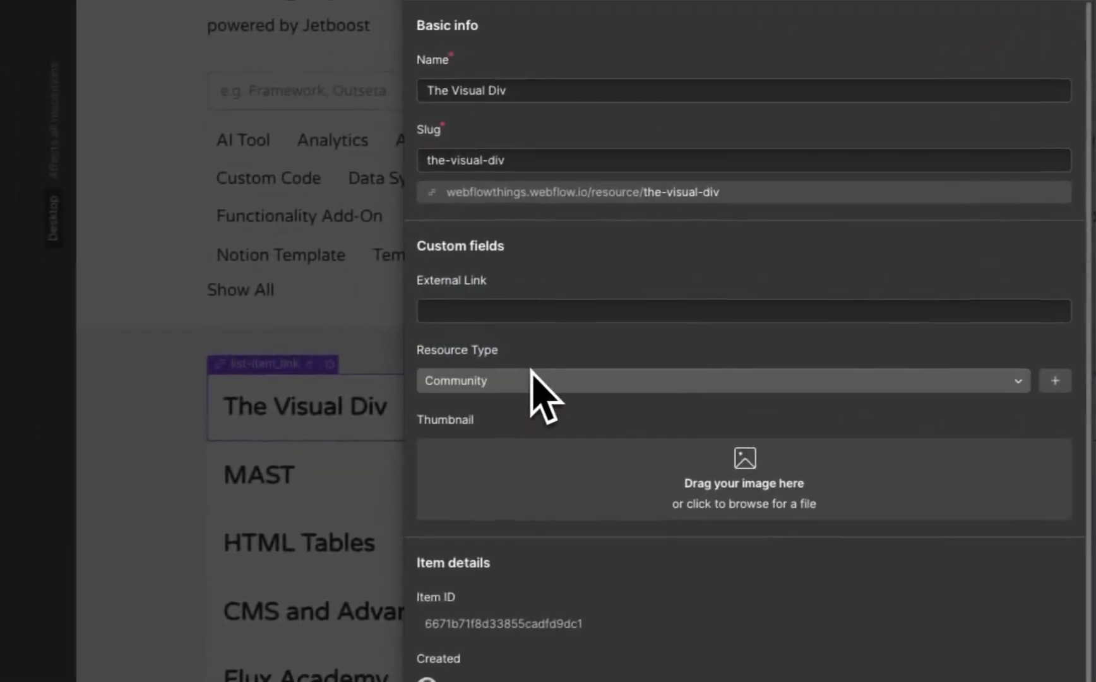
pyautogui.click(532, 379)
pyautogui.click(511, 433)
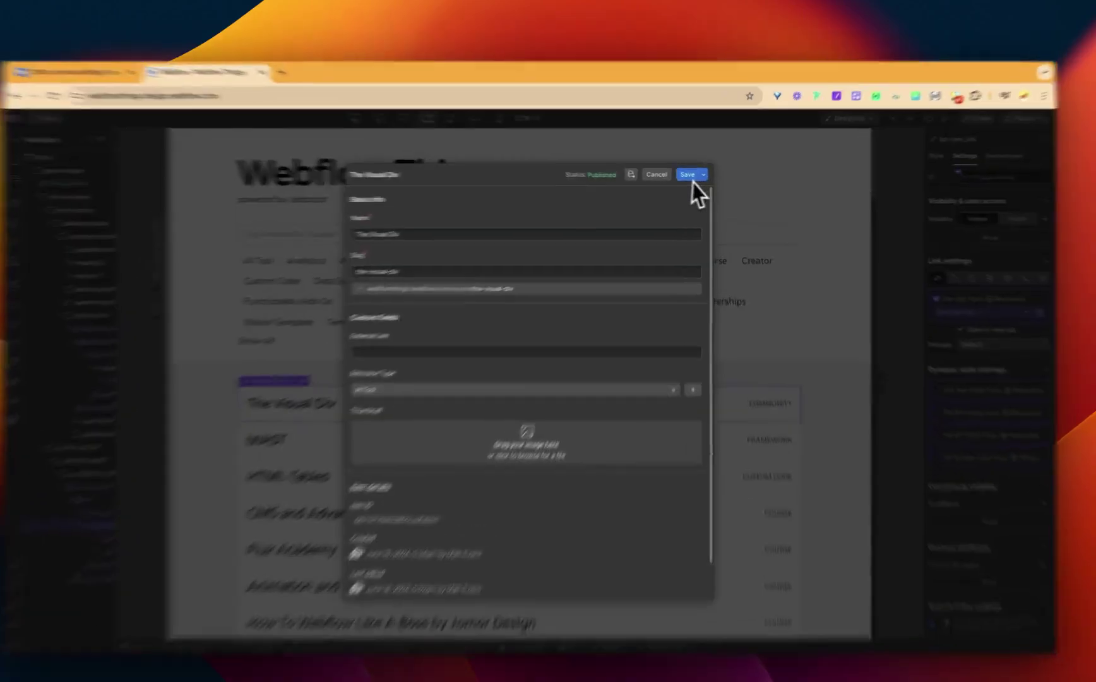
pyautogui.click(663, 176)
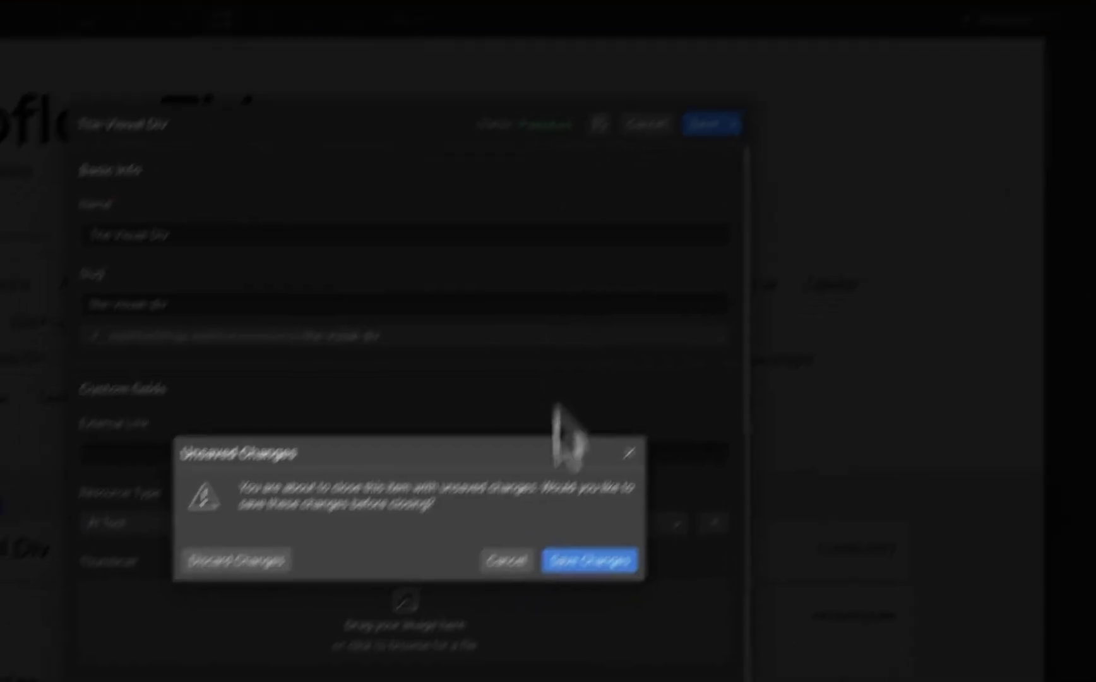
# - Discard the unsaved type change and go to the Podcasts Template page via Pages
pyautogui.click(244, 553)
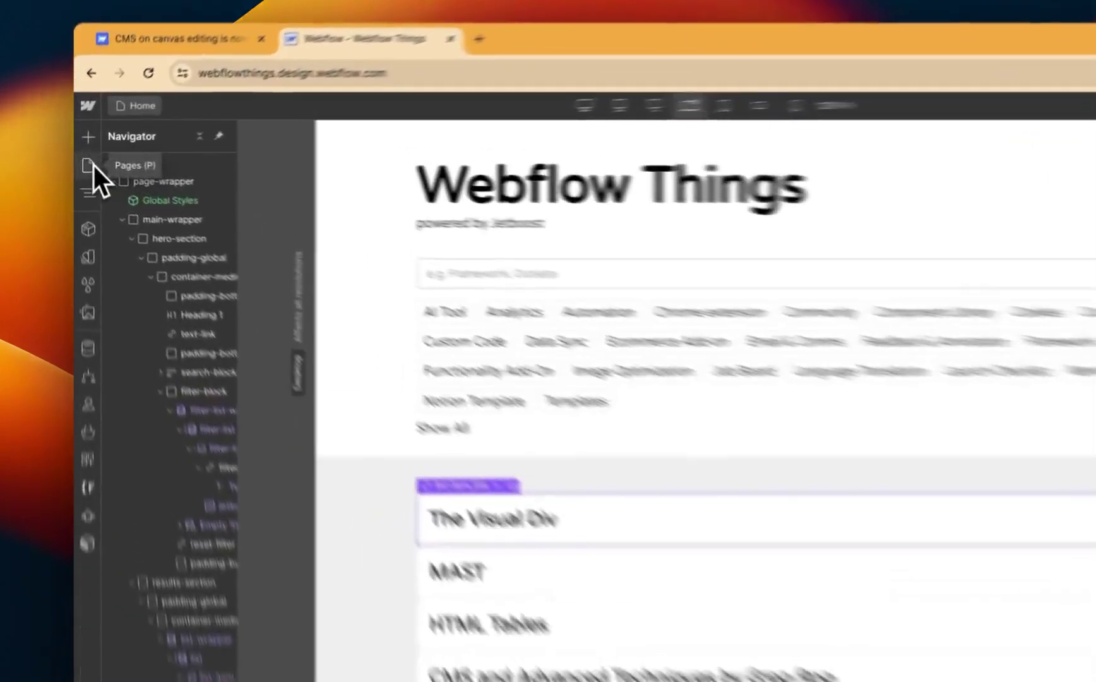
pyautogui.click(85, 162)
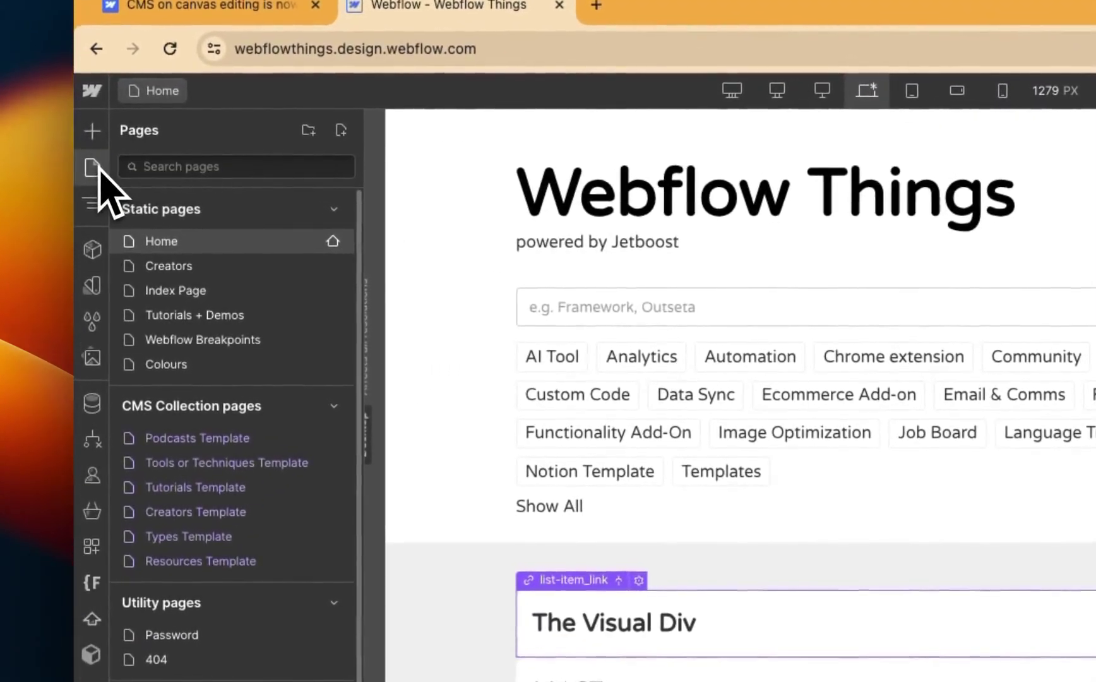
pyautogui.click(91, 401)
pyautogui.click(93, 167)
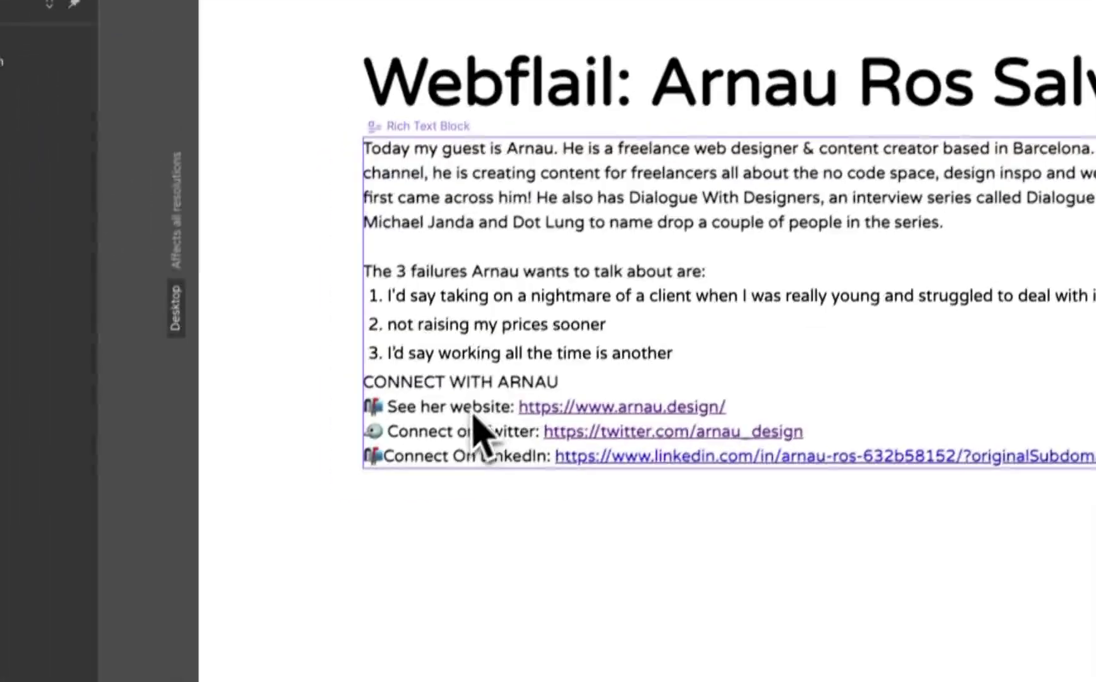
# - Delete the 'r' in 'See her website' in the Webflail show notes on canvas
pyautogui.click(289, 555)
pyautogui.doubleClick(274, 536)
pyautogui.click(326, 434)
pyautogui.press('BackSpace')
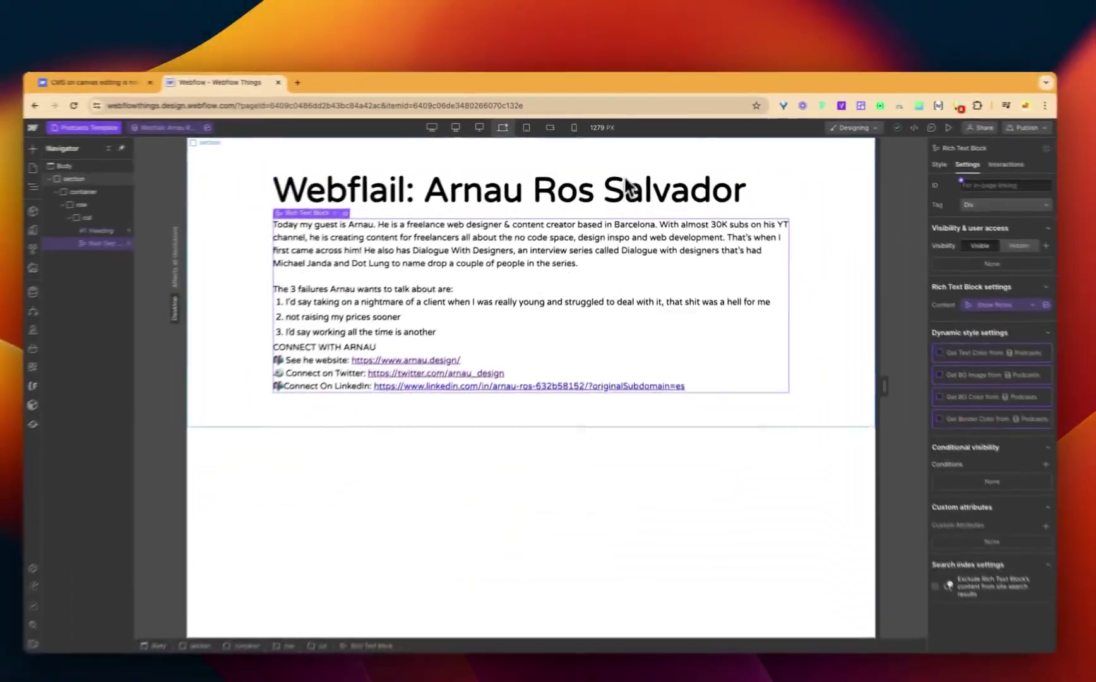
pyautogui.click(679, 160)
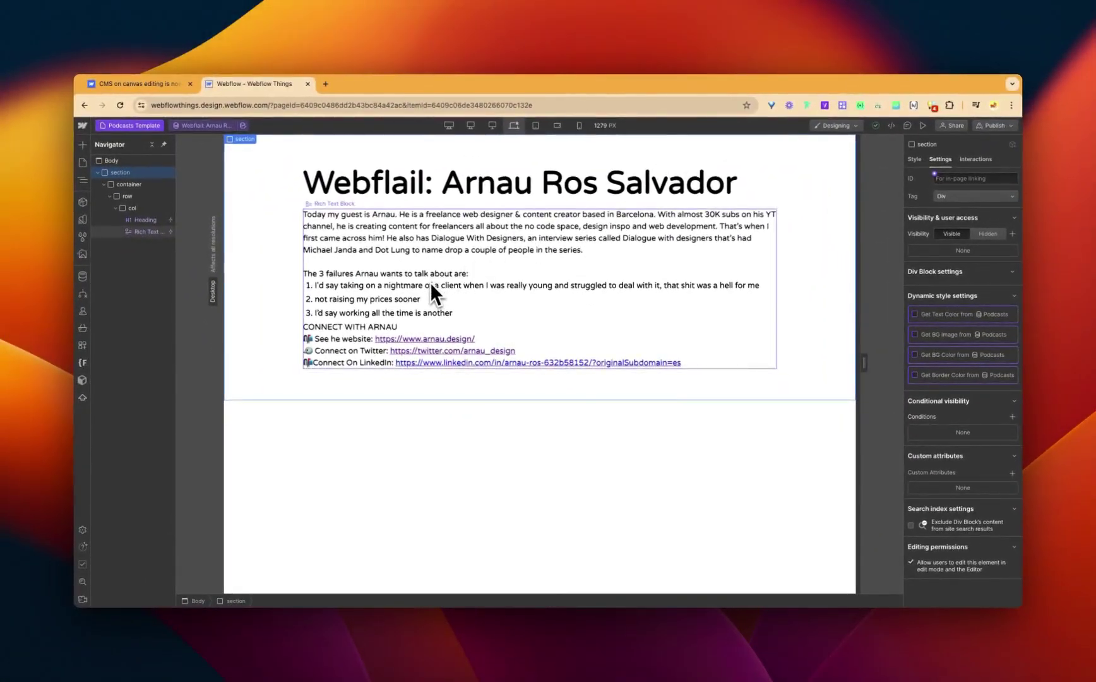
pyautogui.click(410, 192)
pyautogui.click(262, 227)
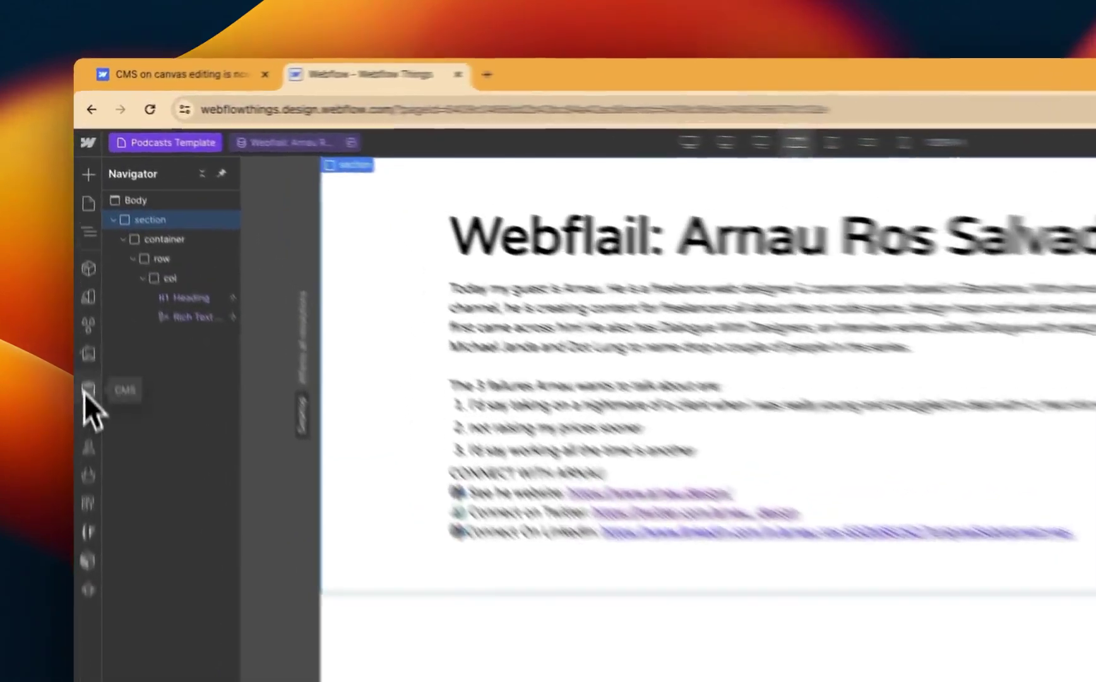
# - Re-save the Webflail item in the Podcasts collection and reselect the show notes block
pyautogui.click(87, 390)
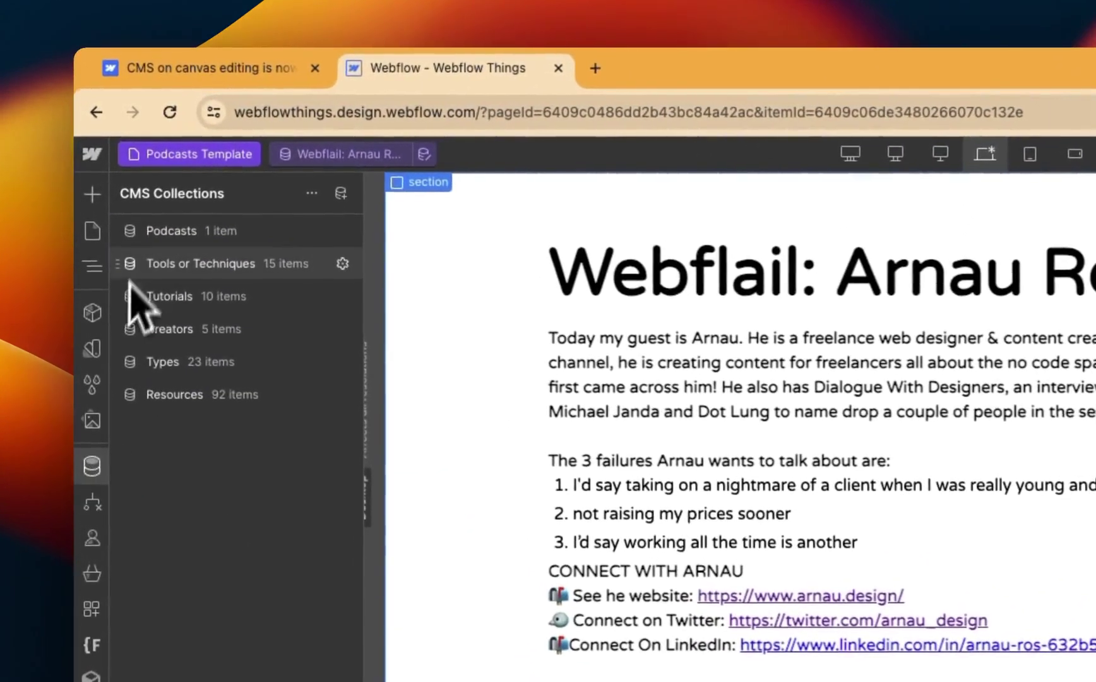
pyautogui.click(183, 233)
pyautogui.click(407, 268)
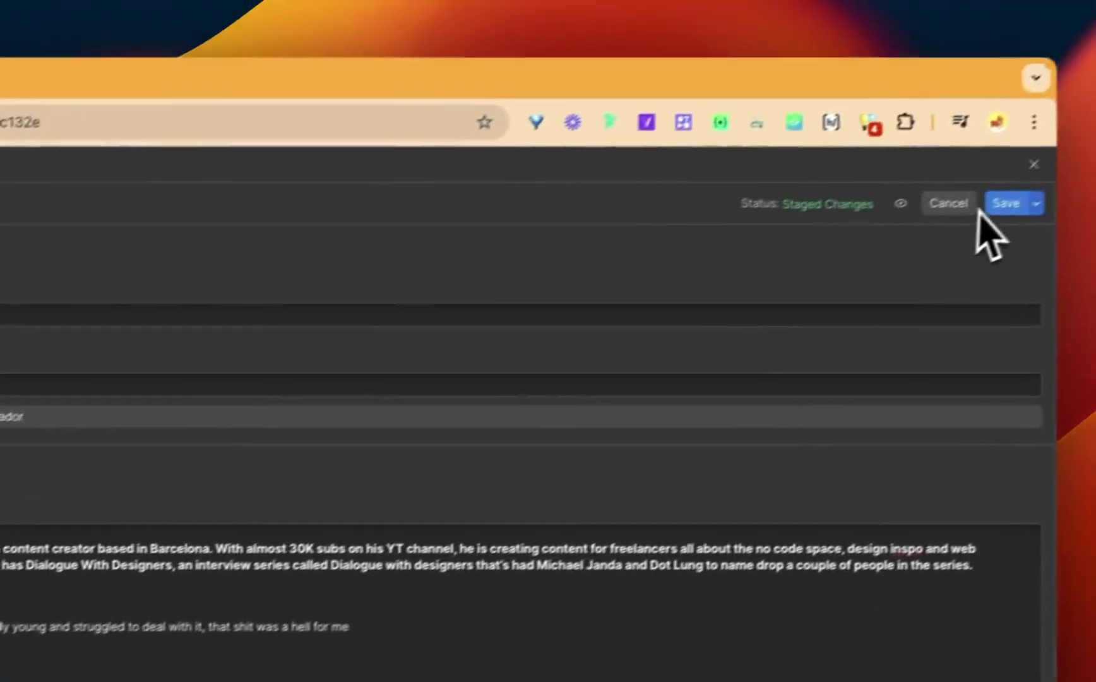
pyautogui.click(1003, 204)
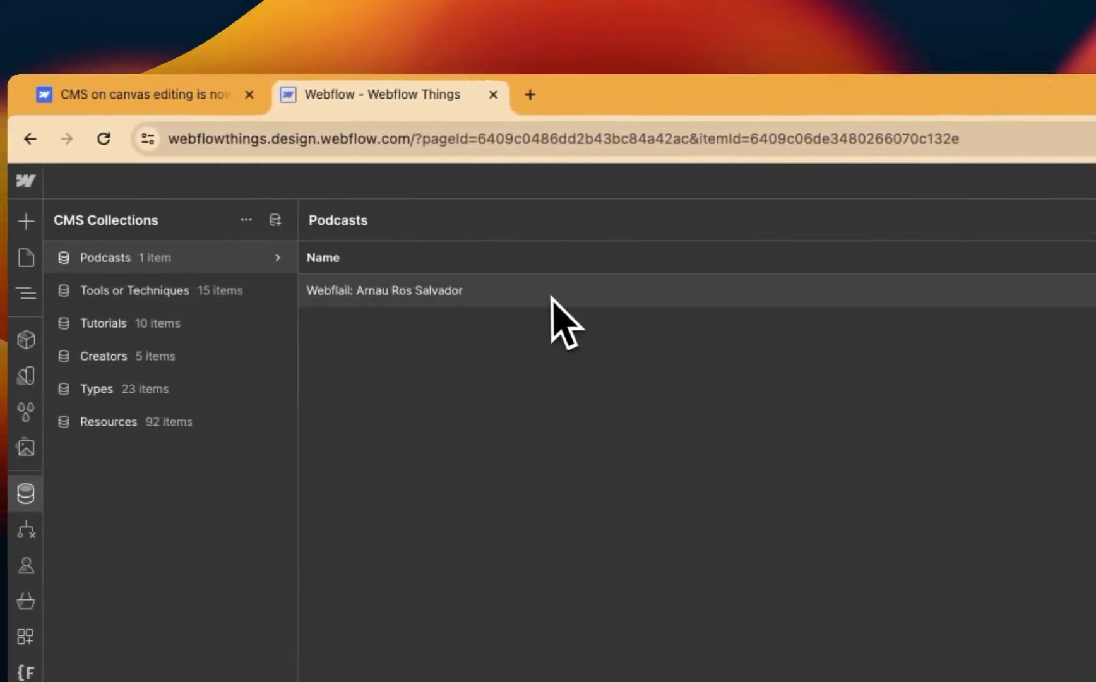
pyautogui.click(78, 255)
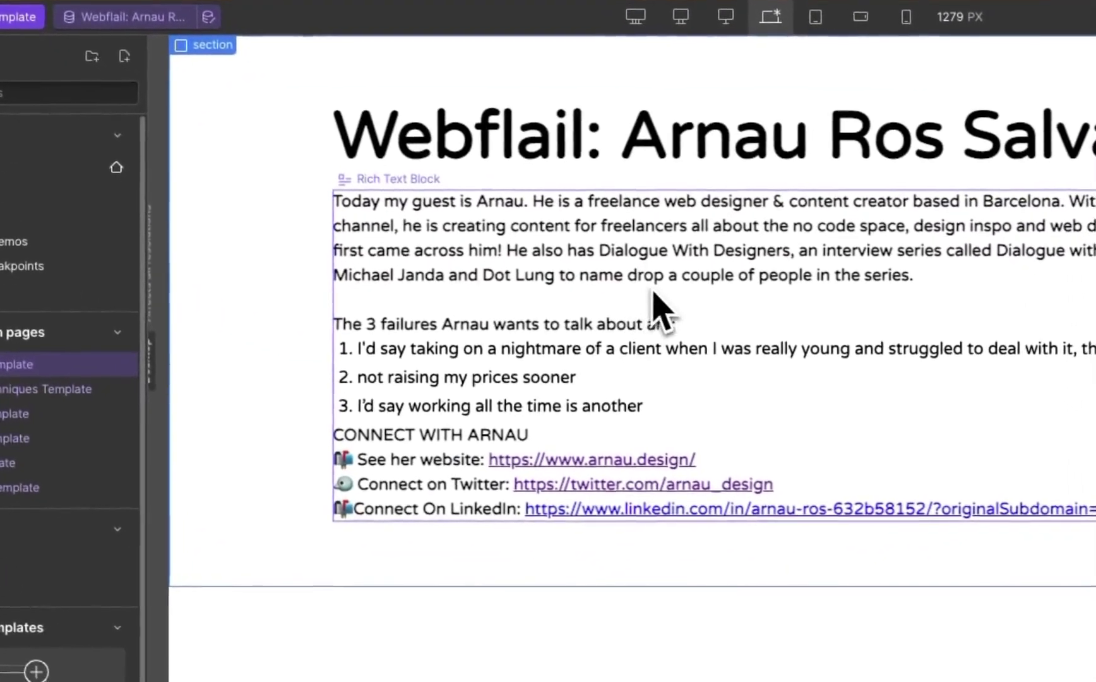
pyautogui.click(879, 458)
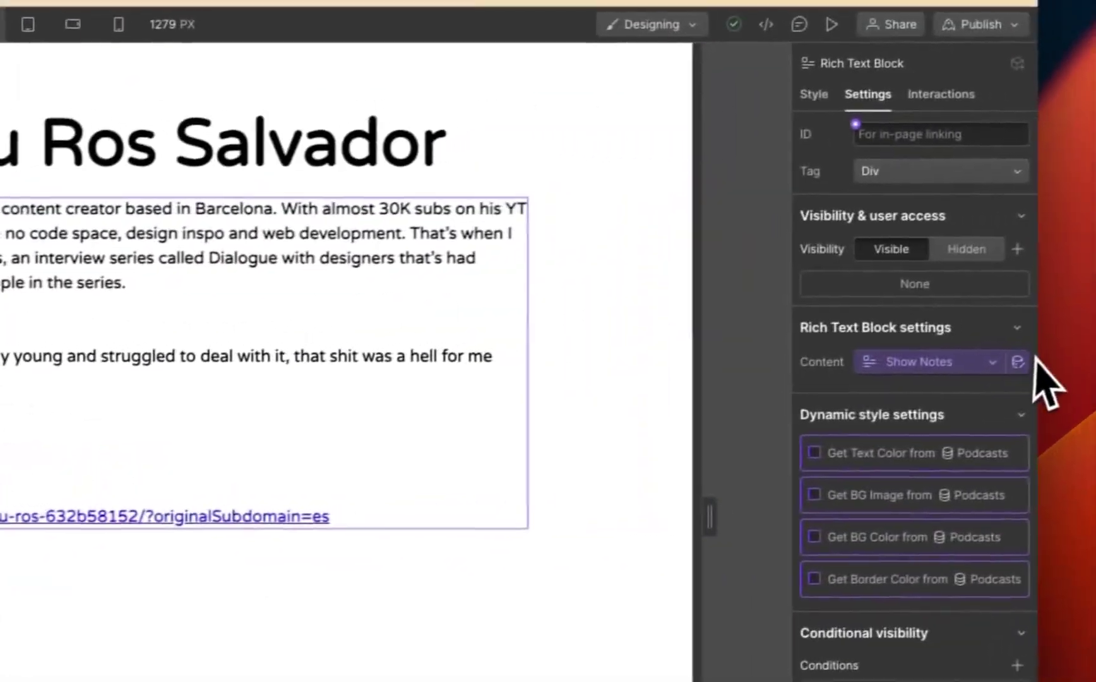
# - In the item's Show Notes field, delete the 'r' so it reads 'See he website'
pyautogui.click(1017, 366)
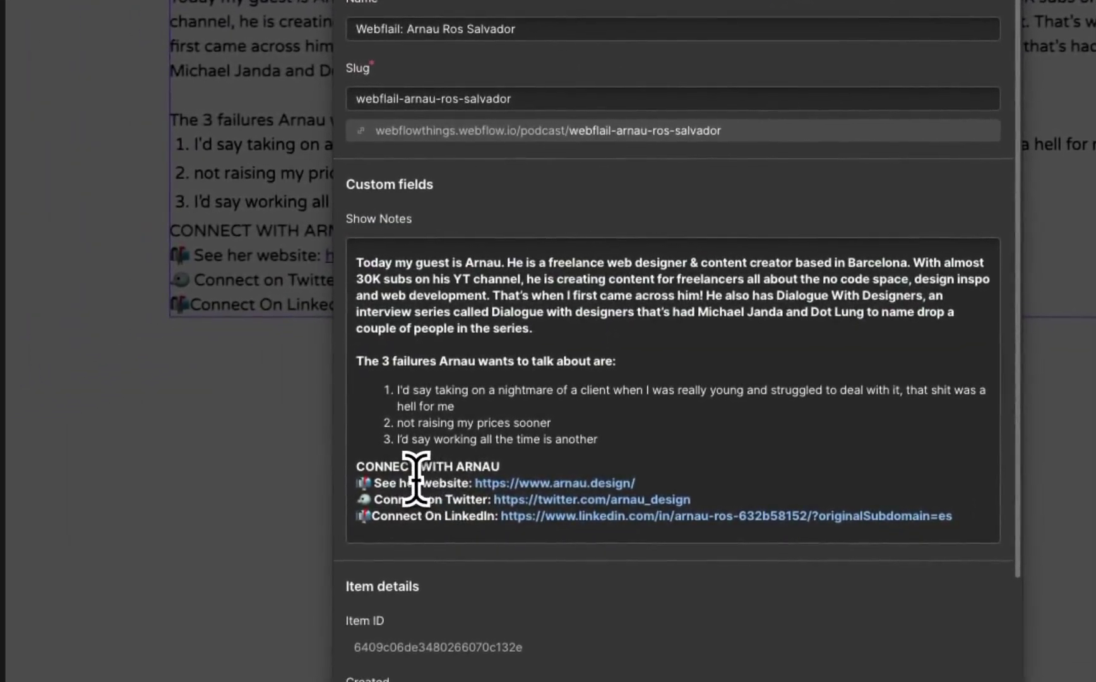
pyautogui.click(417, 483)
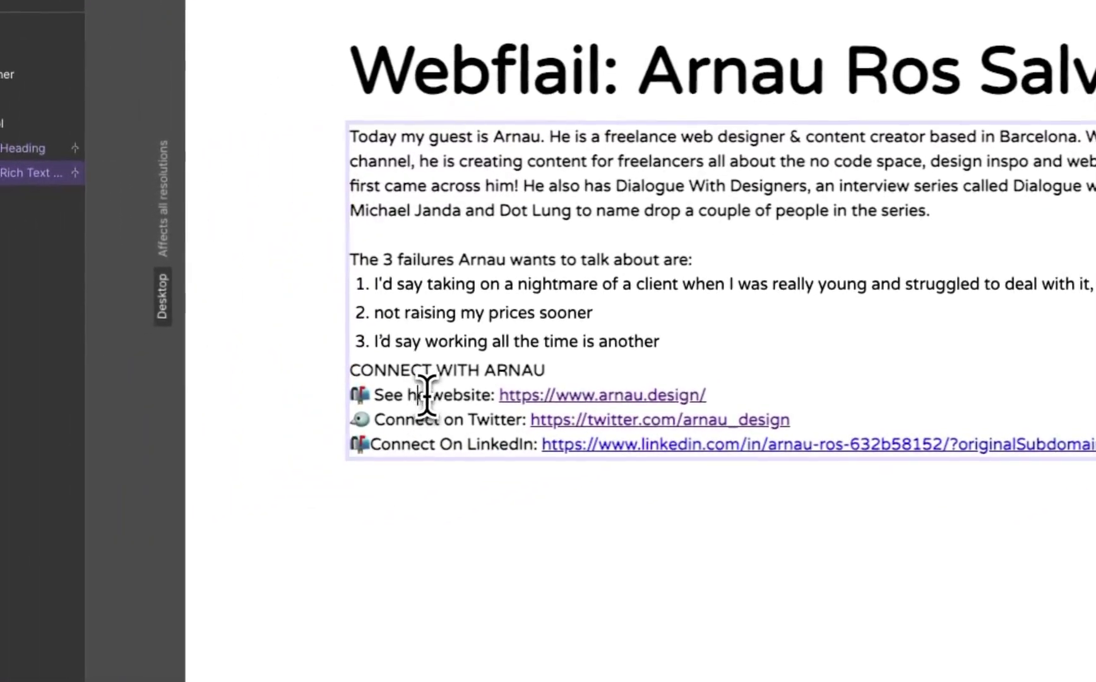
pyautogui.moveTo(427, 396); pyautogui.dragTo(399, 394)
pyautogui.press('Right')
pyautogui.press('Delete')
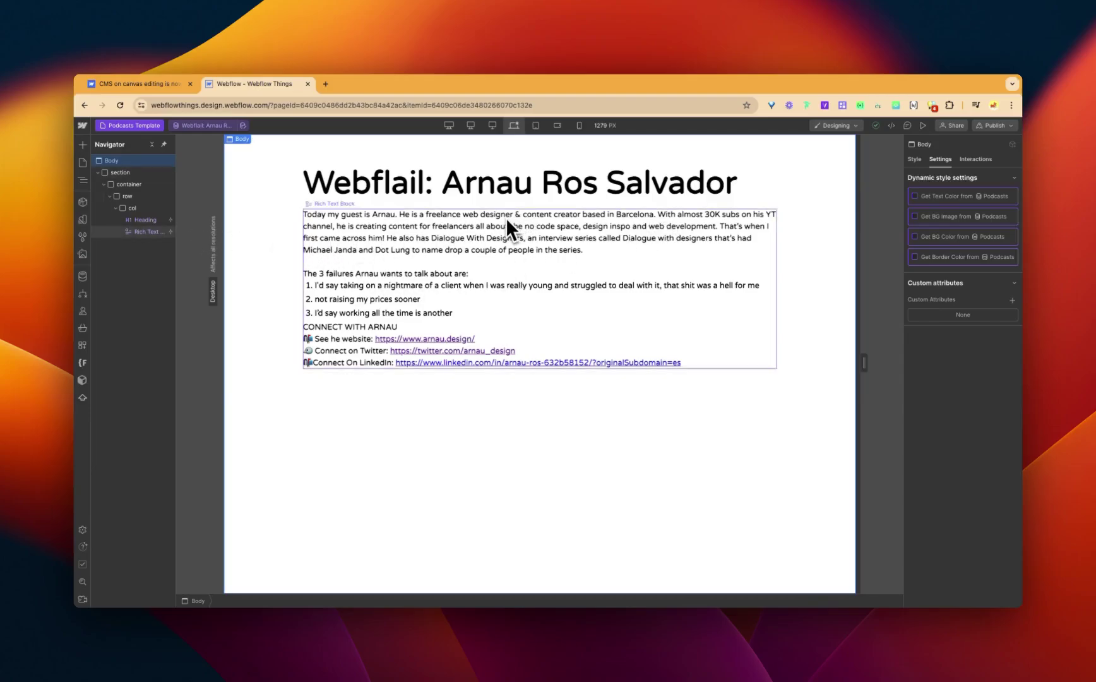
# - Switch the canvas to the Home page with the Webflow Things resource list
pyautogui.click(81, 163)
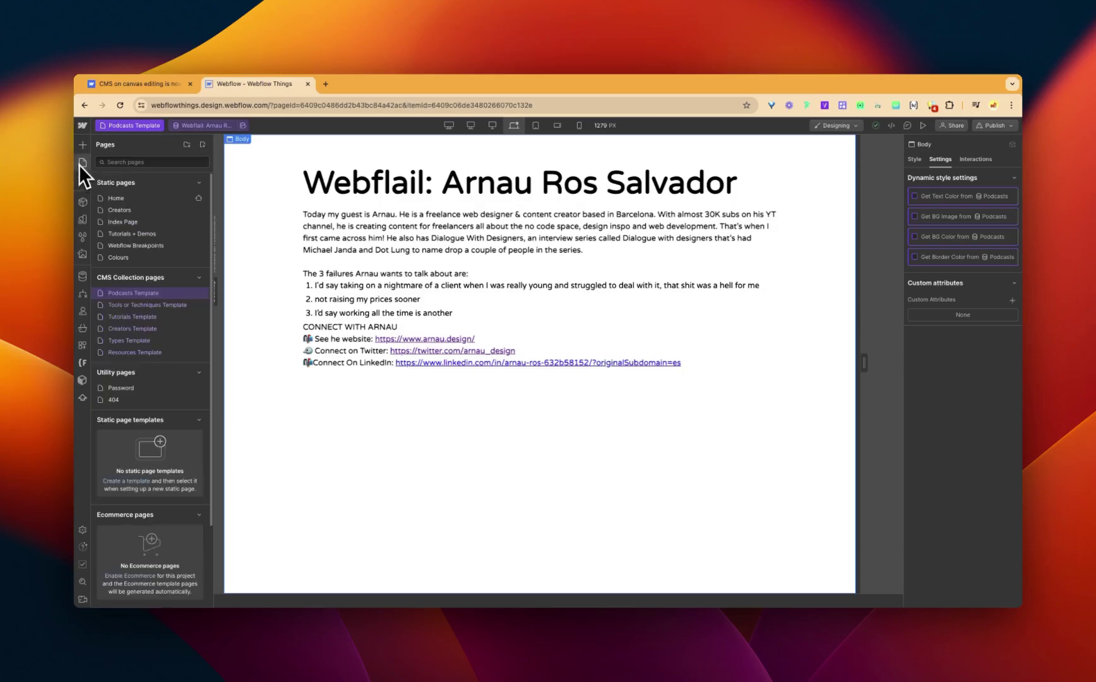
pyautogui.click(129, 198)
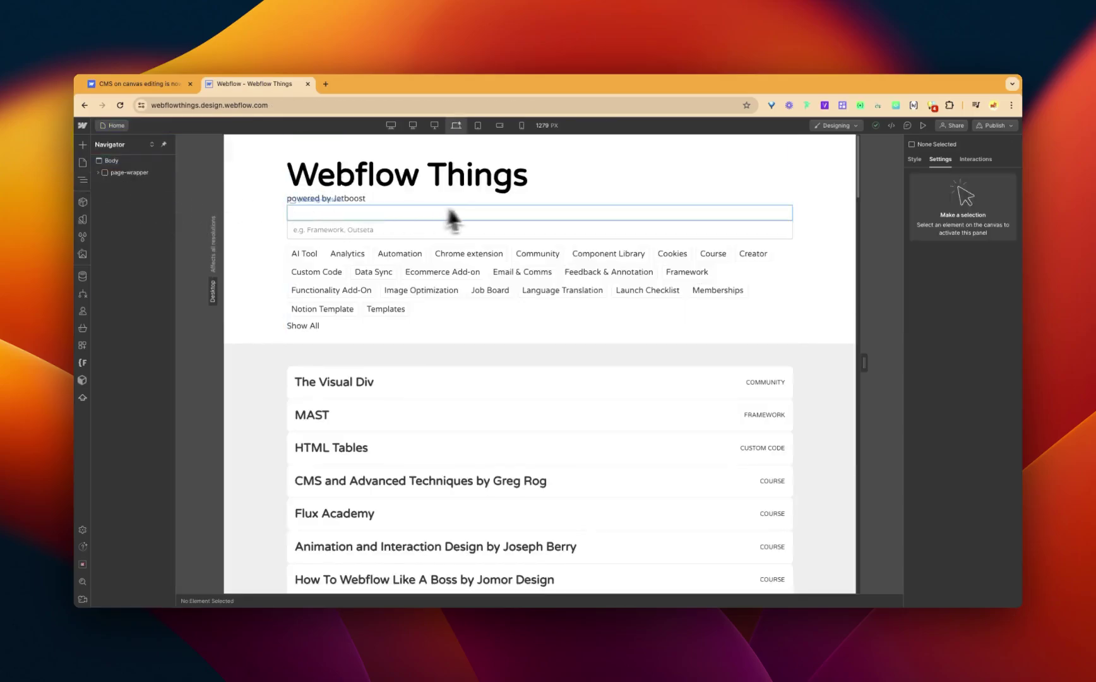